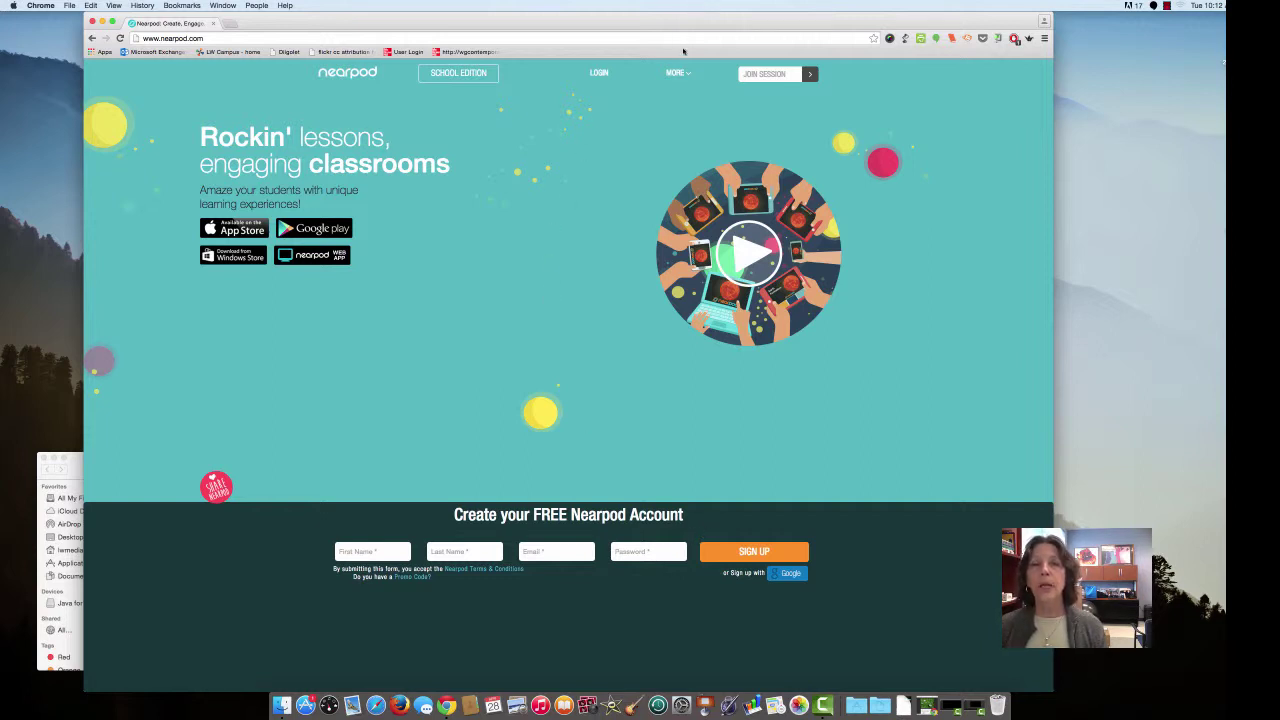
- Log in with the Nearpod account by entering its e-mail address and password
left_click(600, 75)
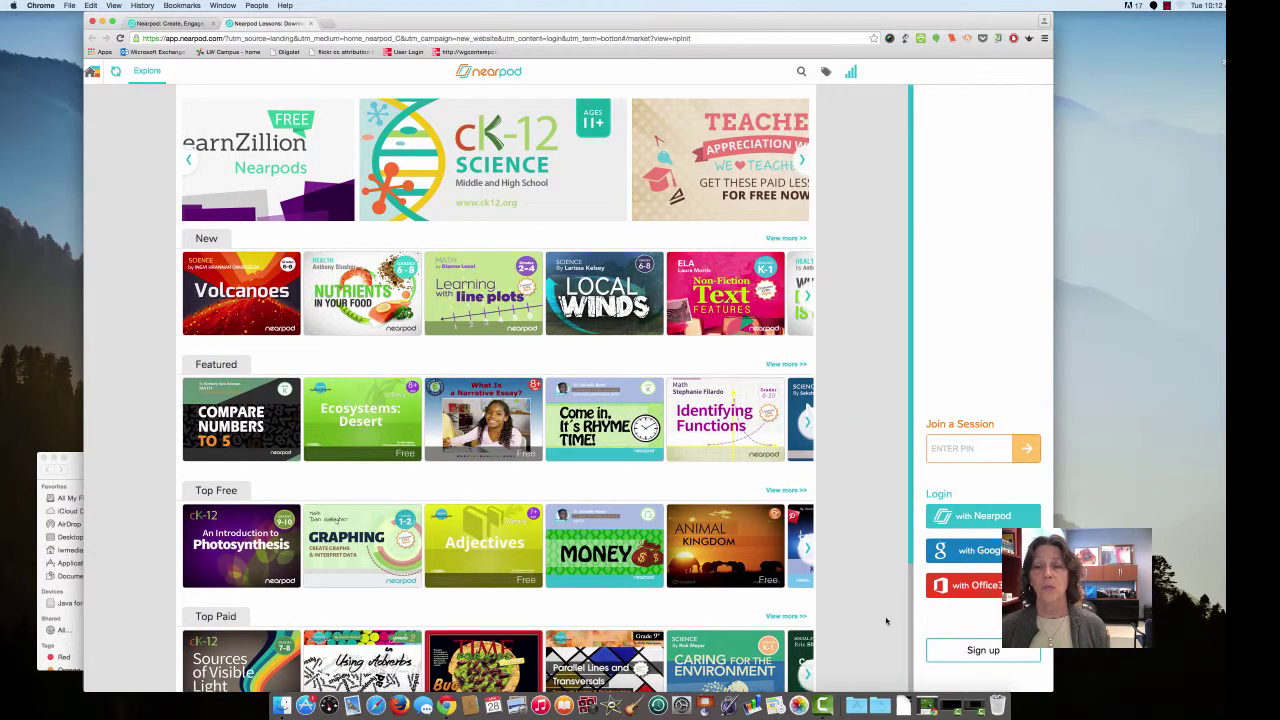
left_click(993, 516)
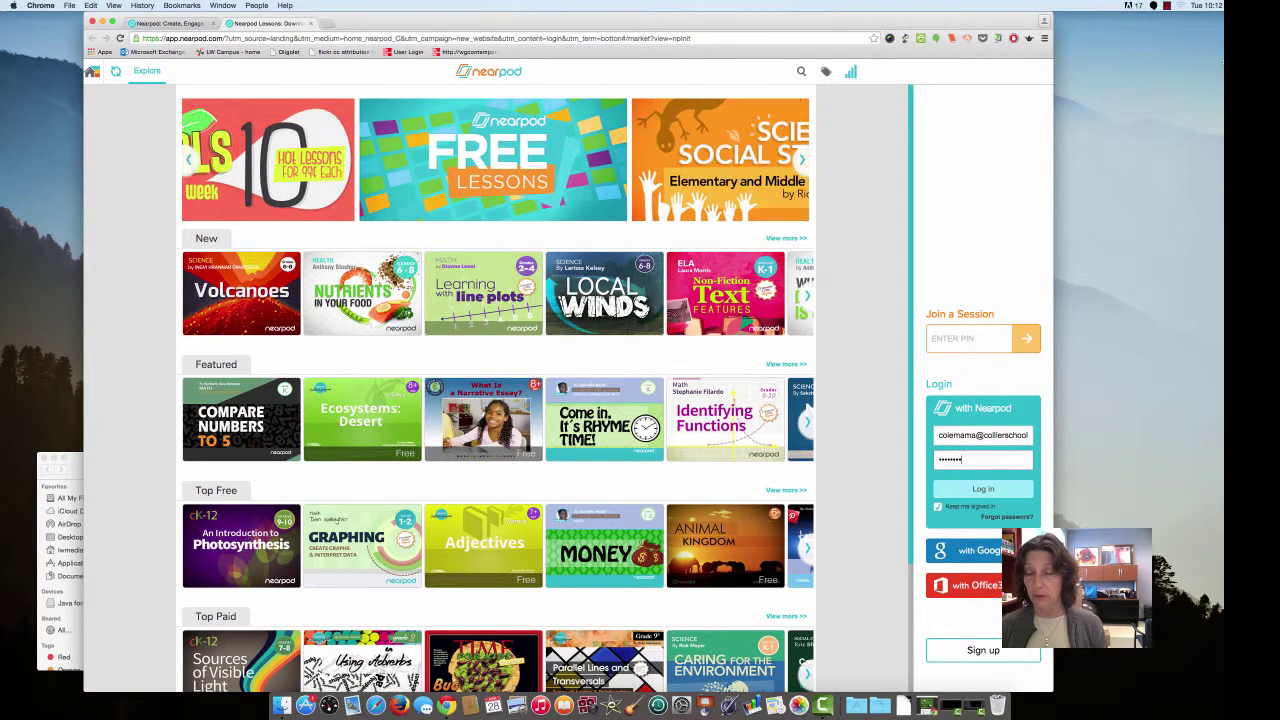
left_click(950, 488)
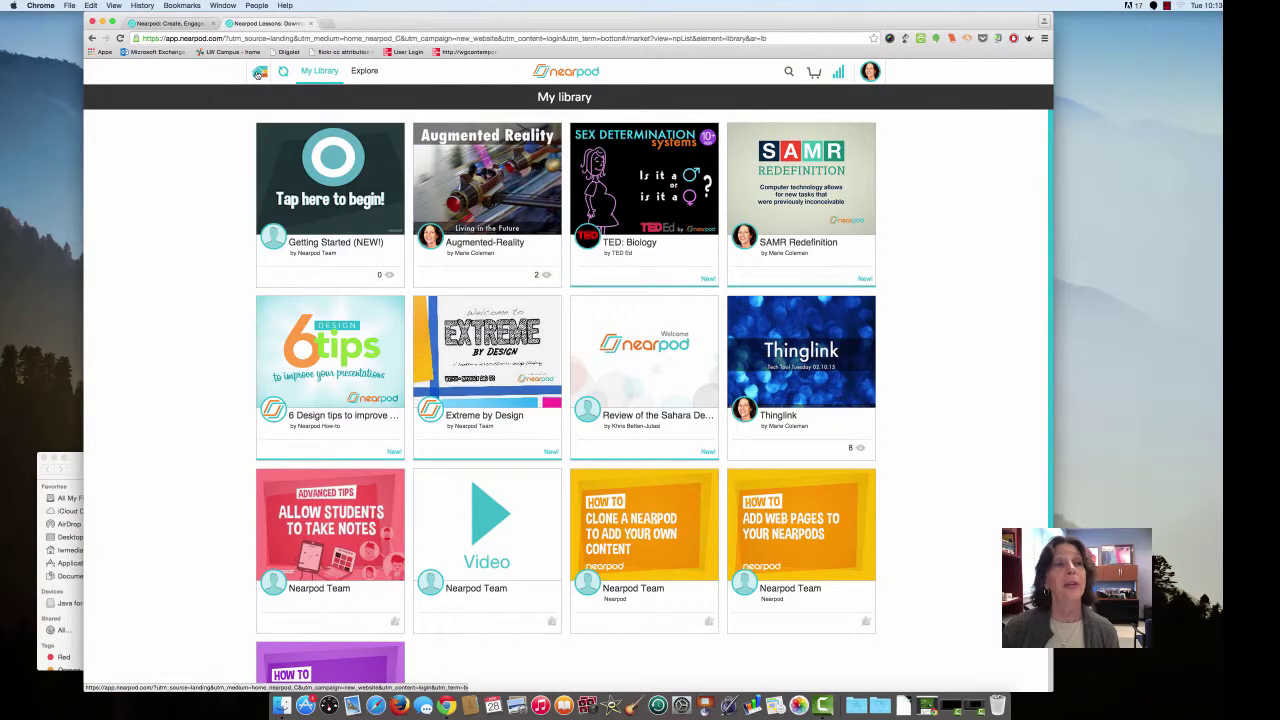
- Go to the home page, open Explore and search the lesson library for "history"
left_click(259, 73)
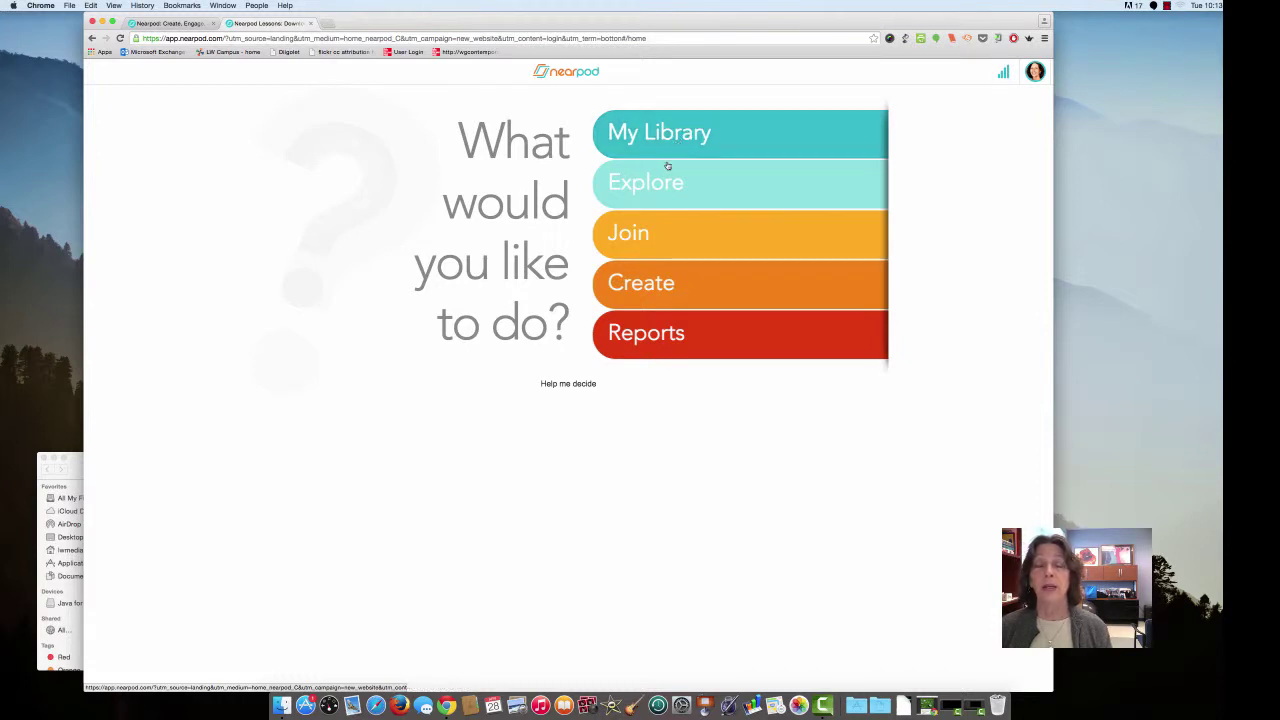
left_click(653, 189)
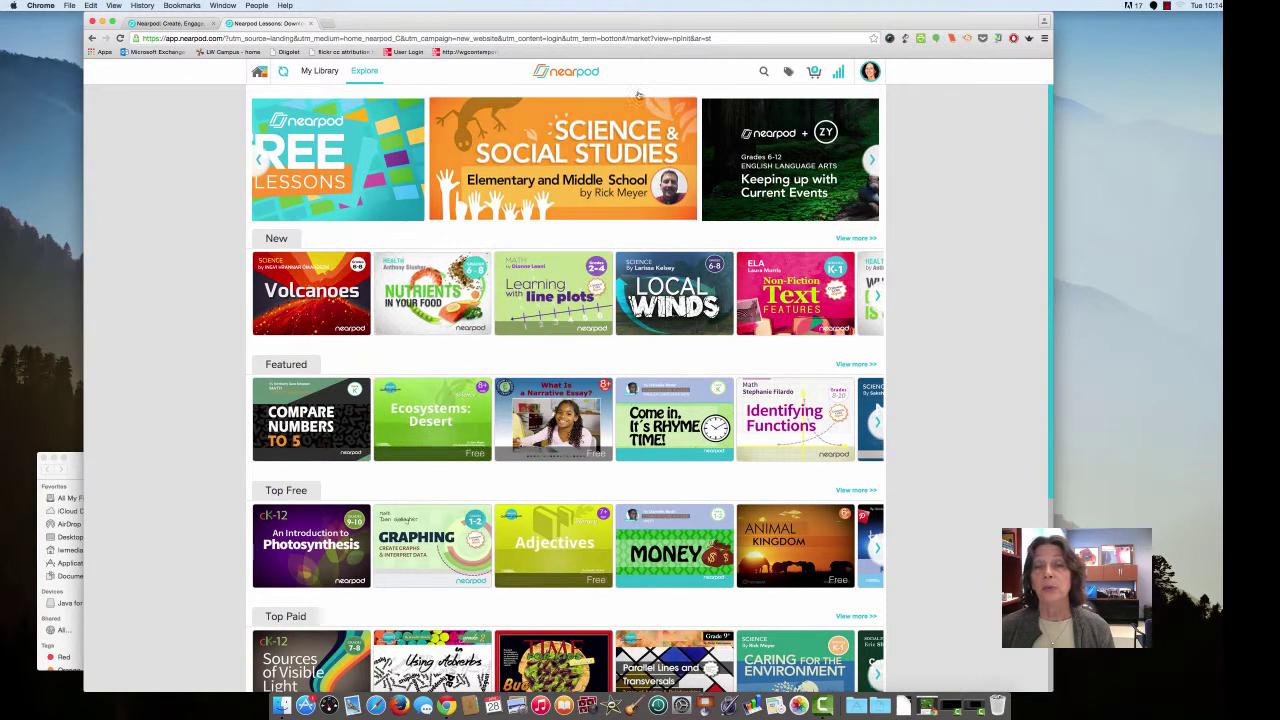
left_click(763, 73)
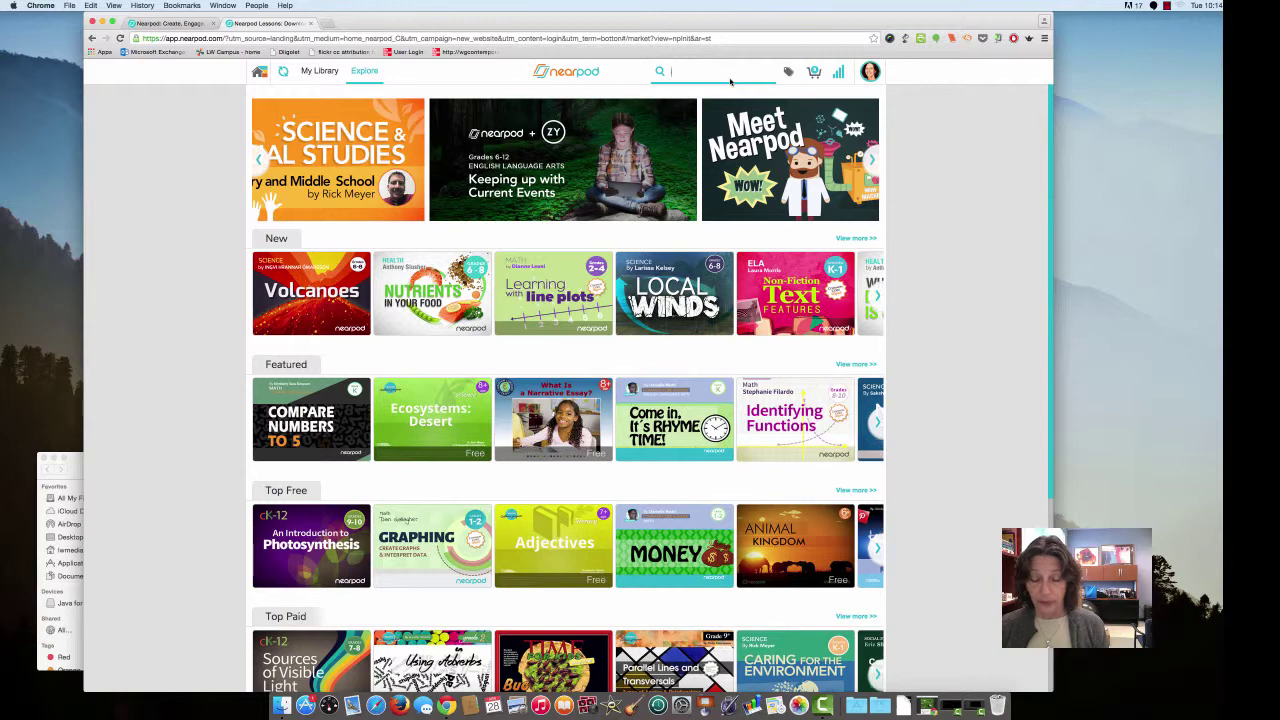
type("history")
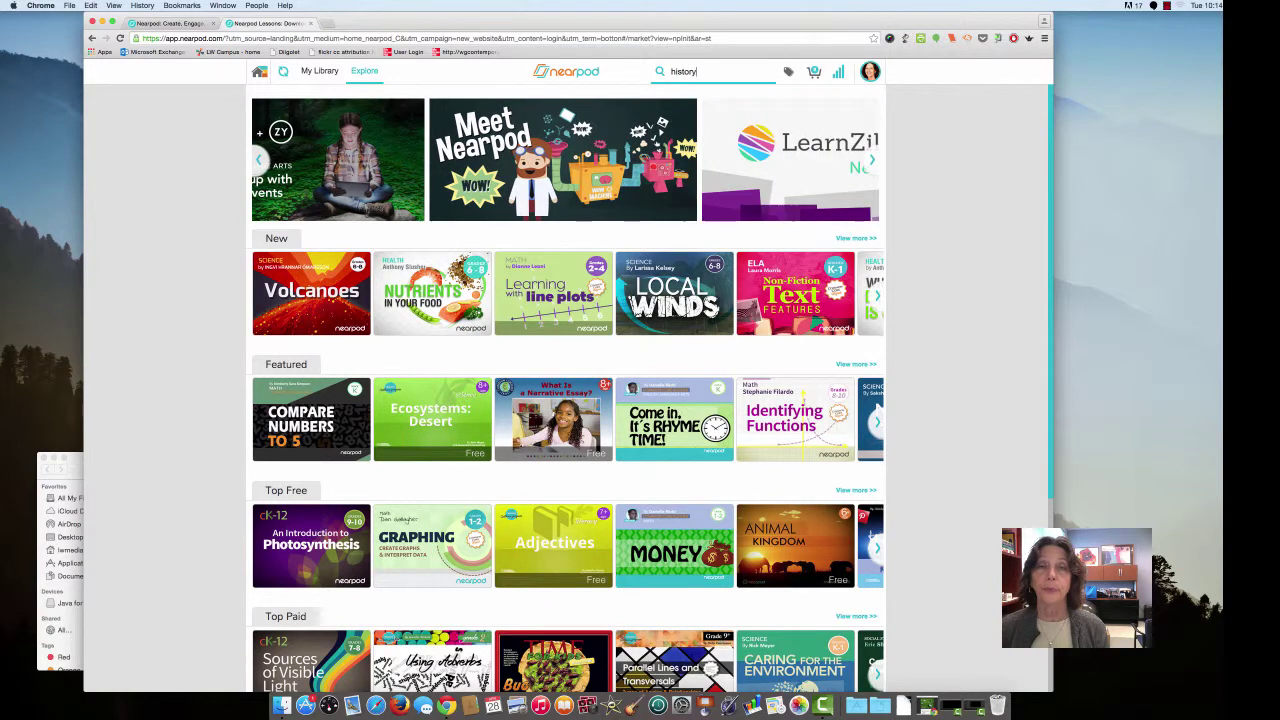
key("Return")
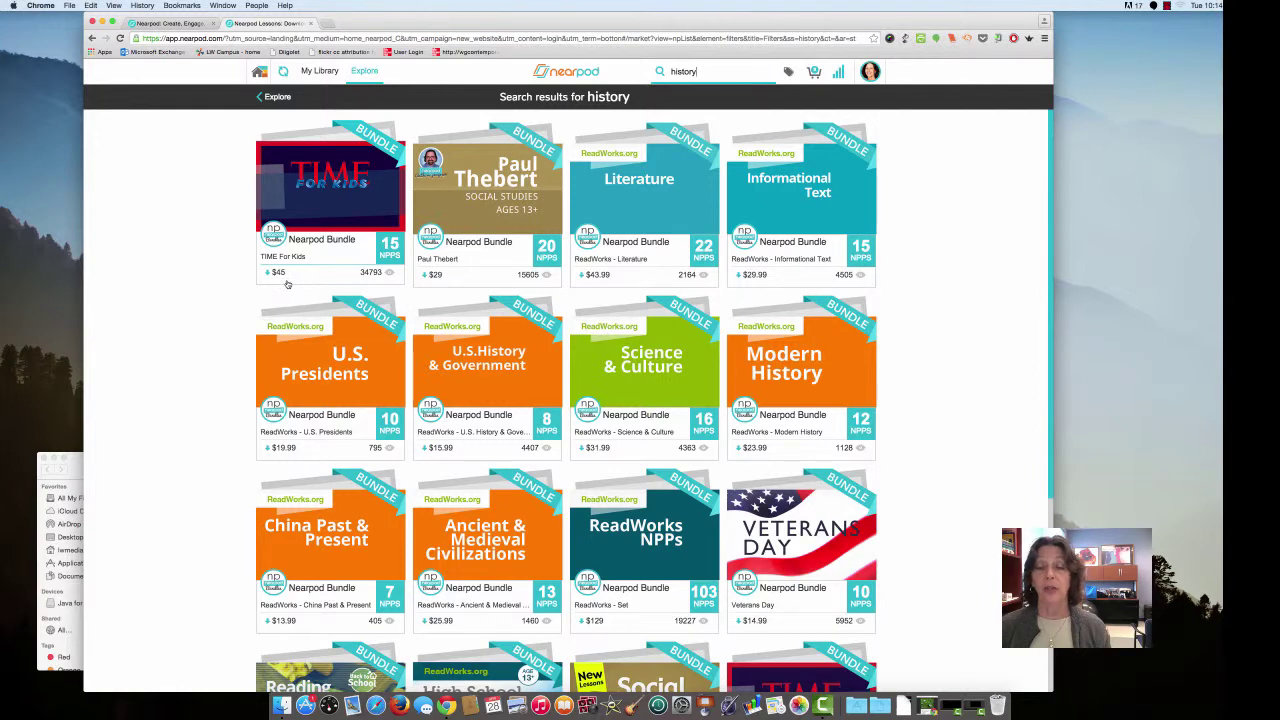
scroll(298, 295, "down", 6)
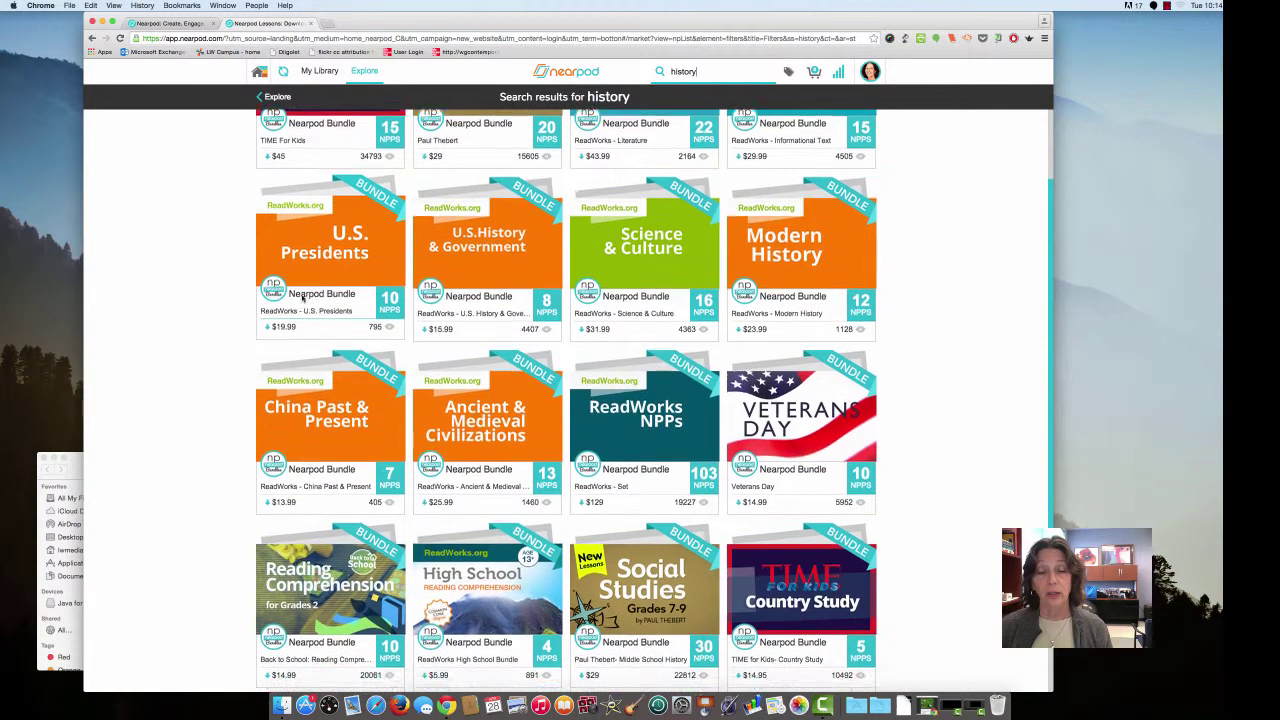
scroll(303, 299, "up", 6)
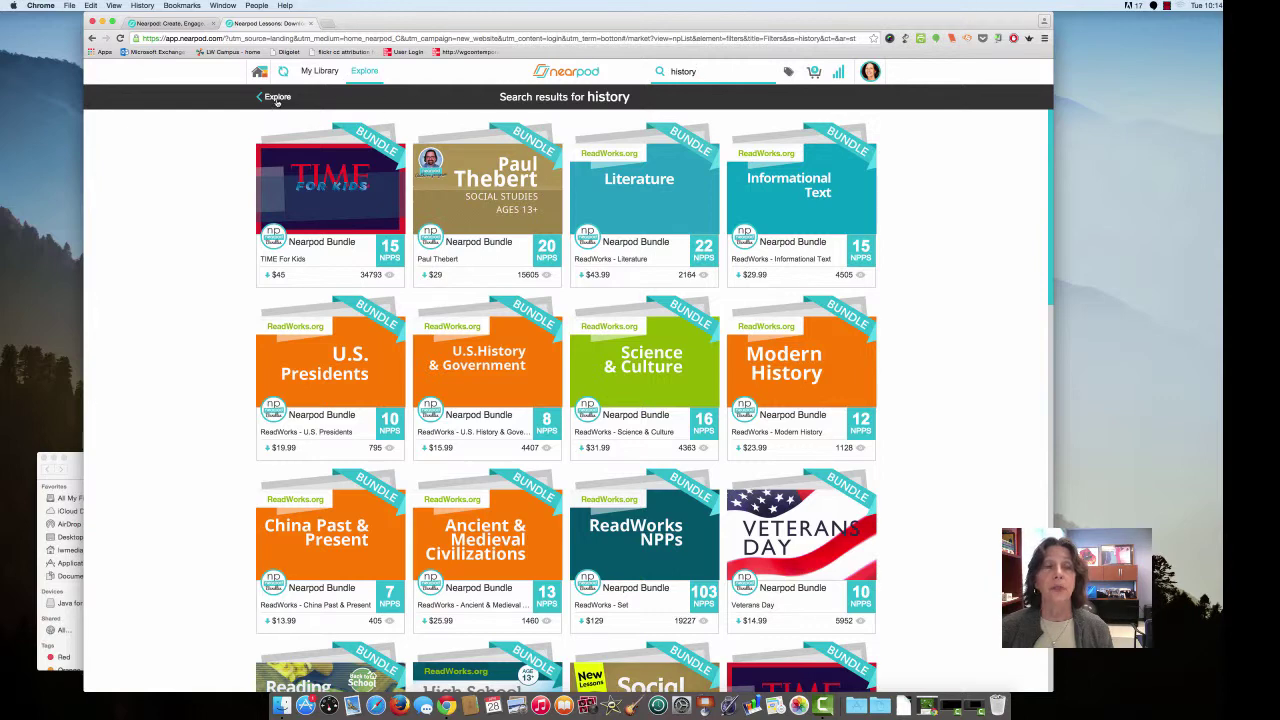
- Return to the Explore page, browse the featured banner carousel and open one of its lesson collections
left_click(277, 98)
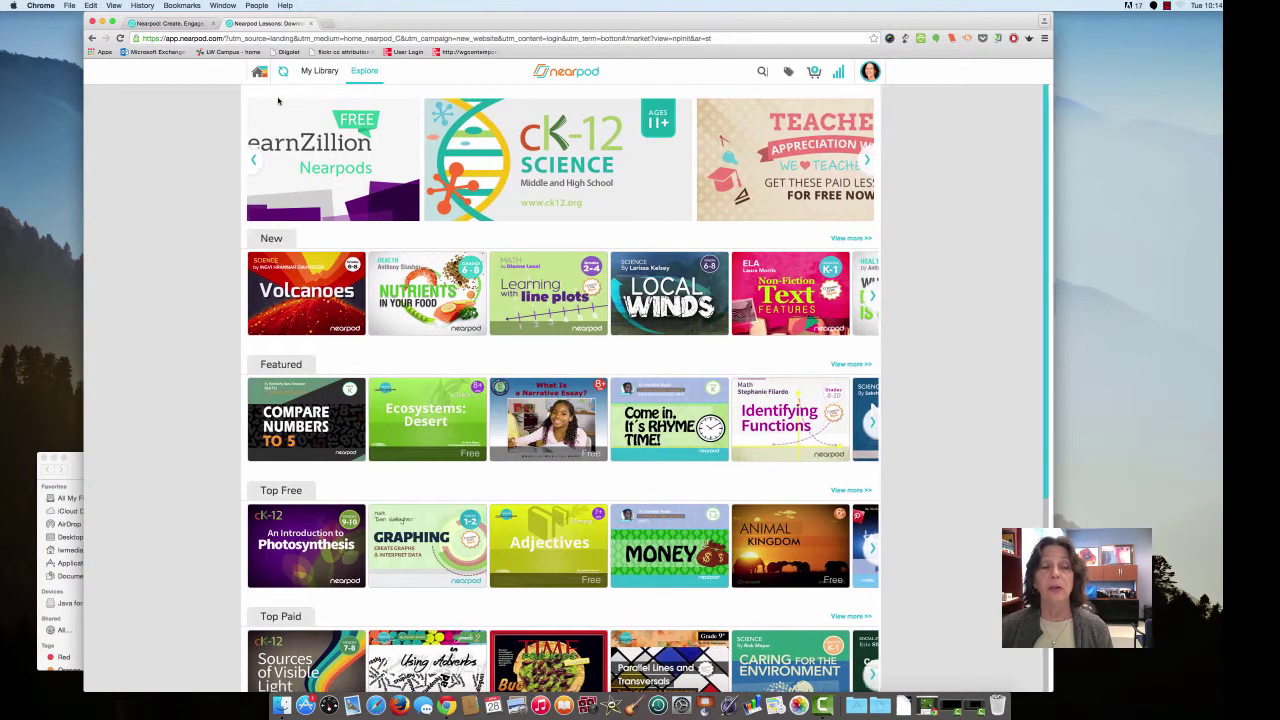
left_click(872, 161)
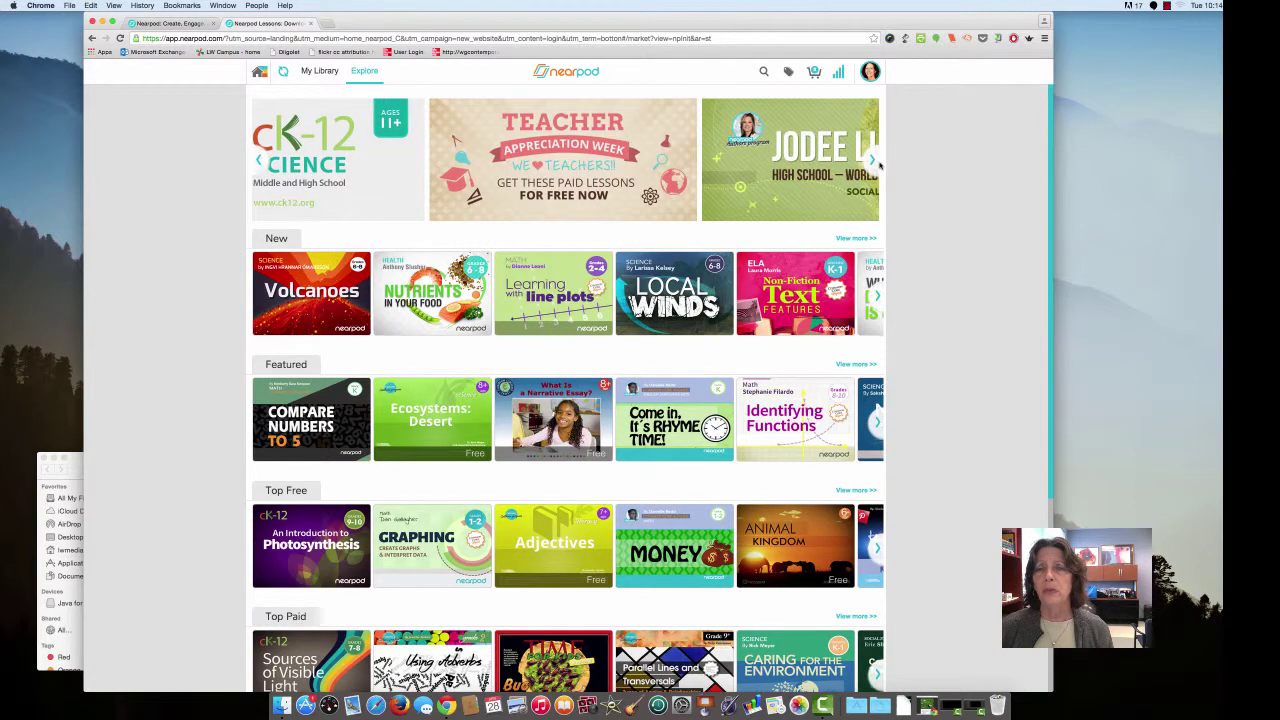
left_click(872, 163)
left_click(872, 163)
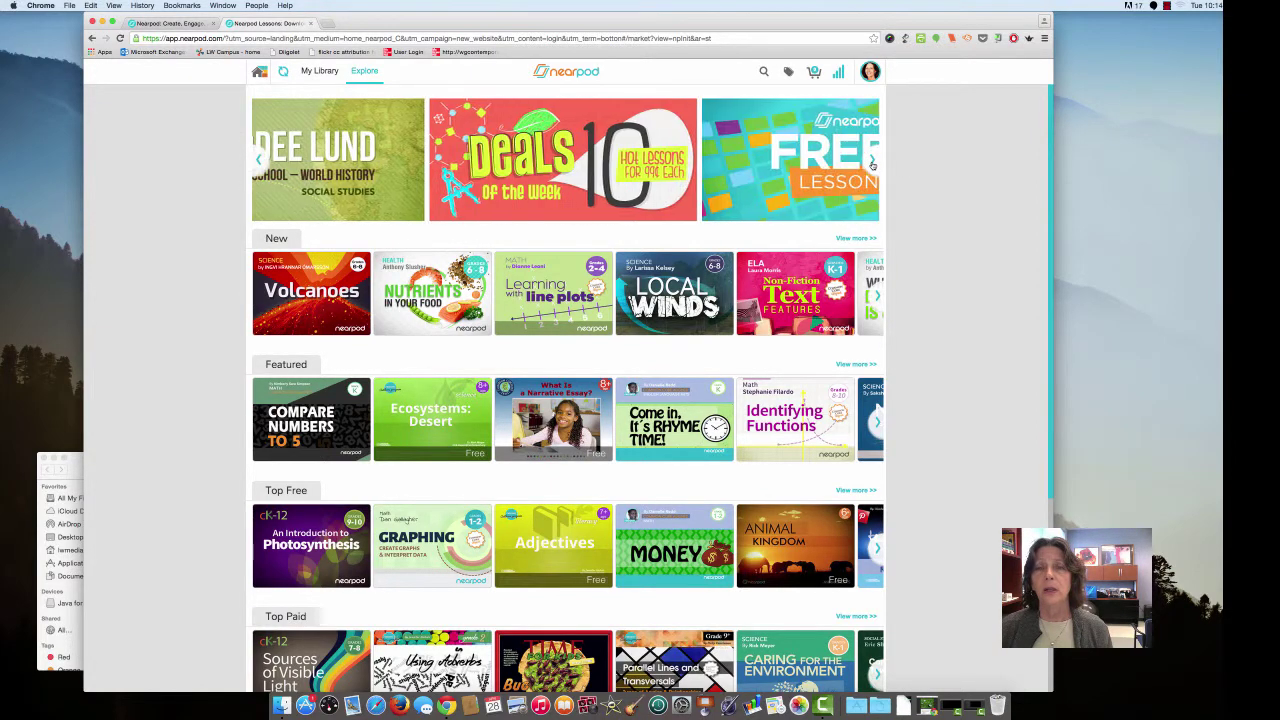
left_click(872, 163)
left_click(547, 147)
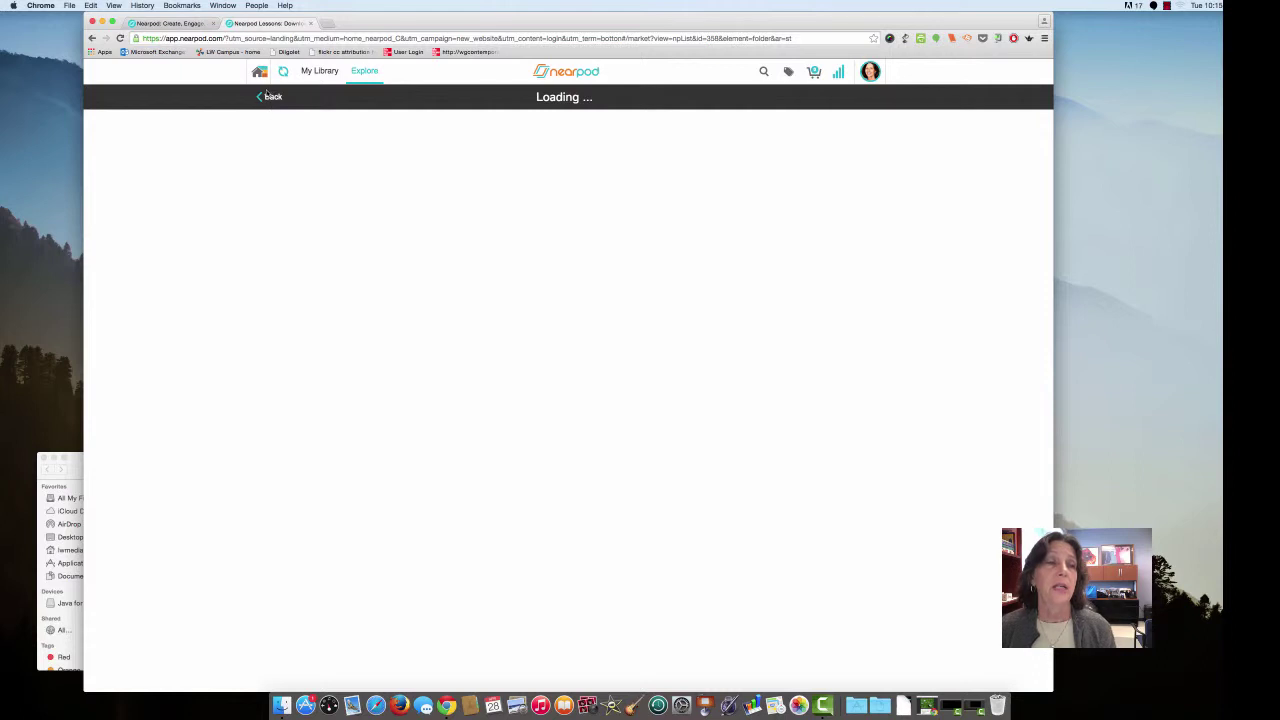
- Go back to the home page, enter the Create area and start a new presentation
left_click(258, 72)
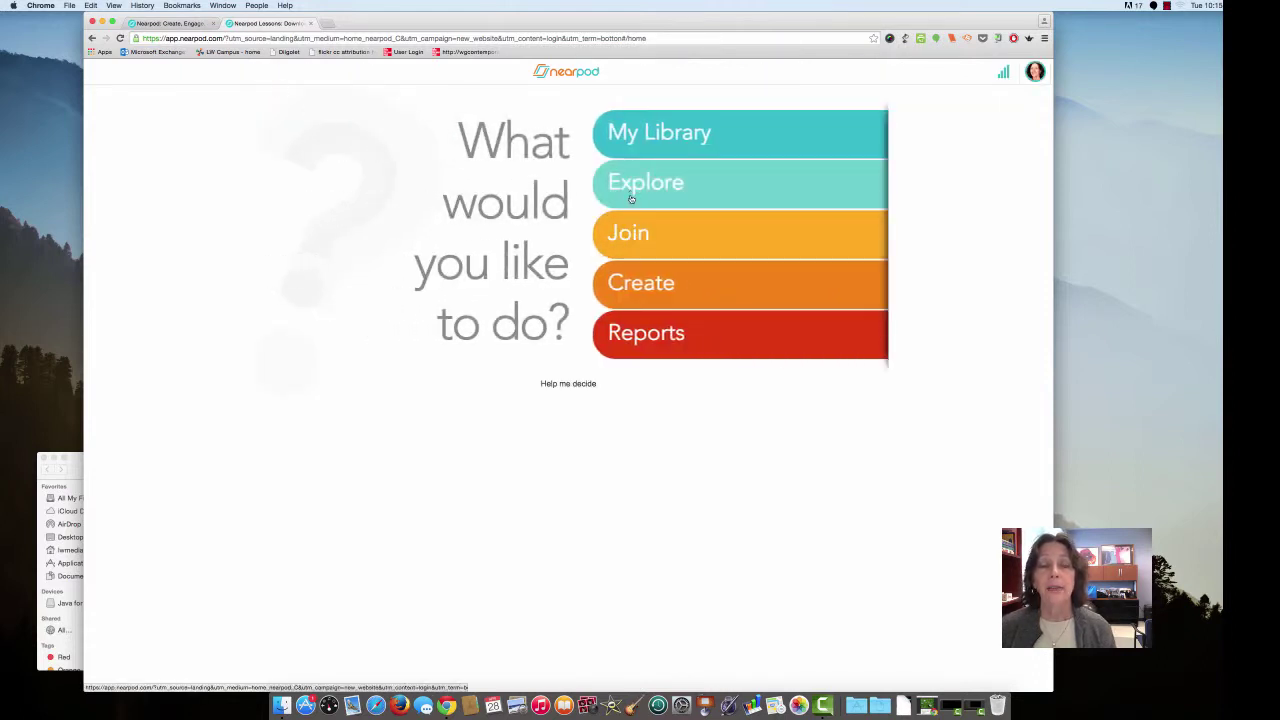
left_click(626, 287)
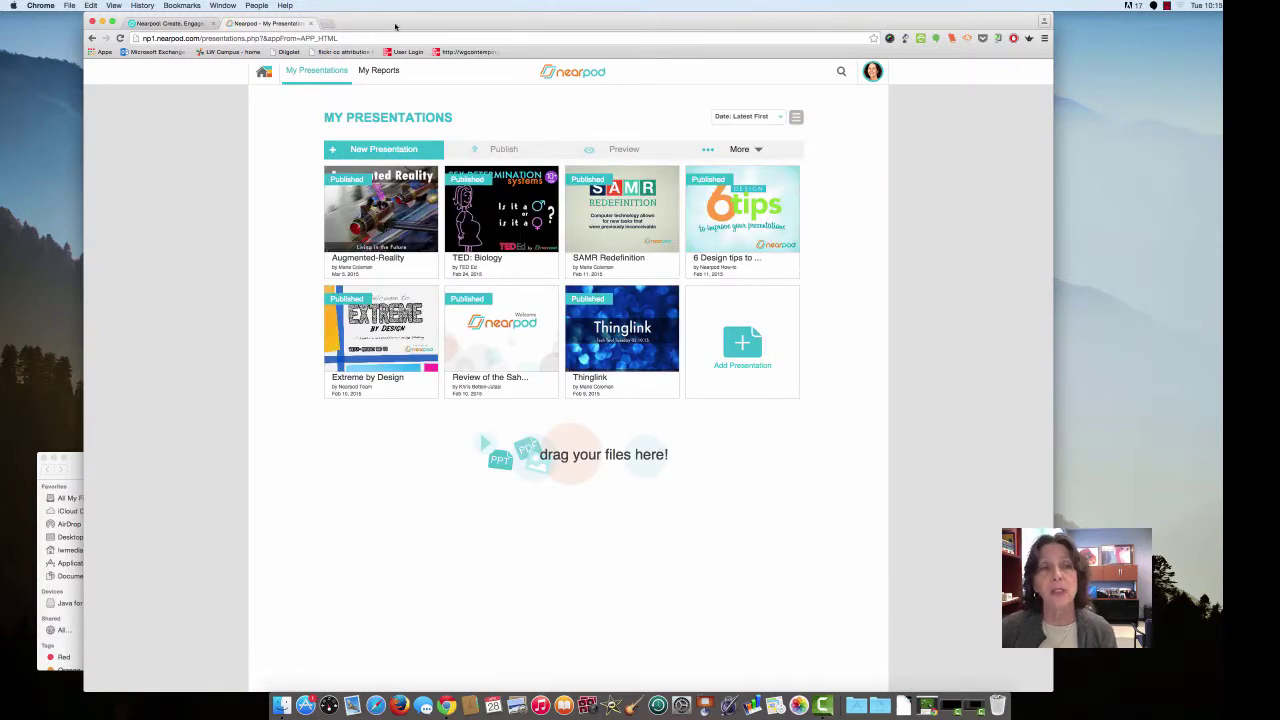
left_click_drag(400, 26, 446, 27)
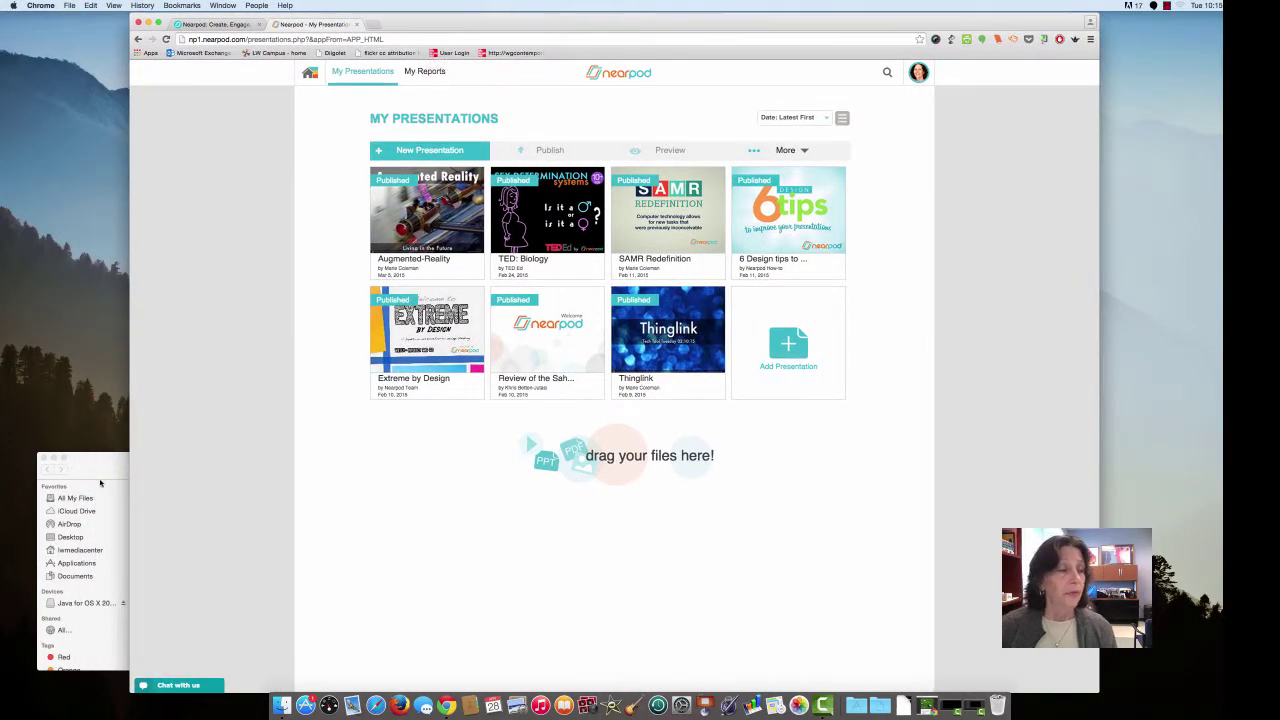
left_click(104, 470)
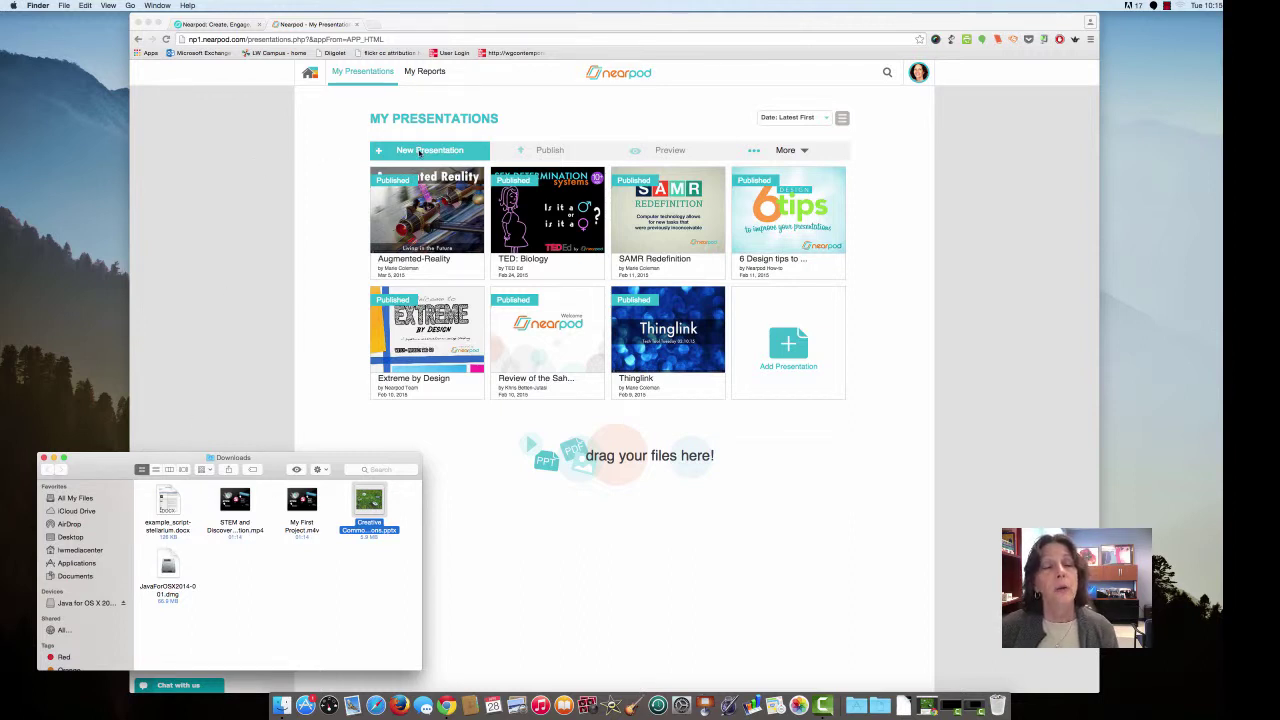
left_click(418, 152)
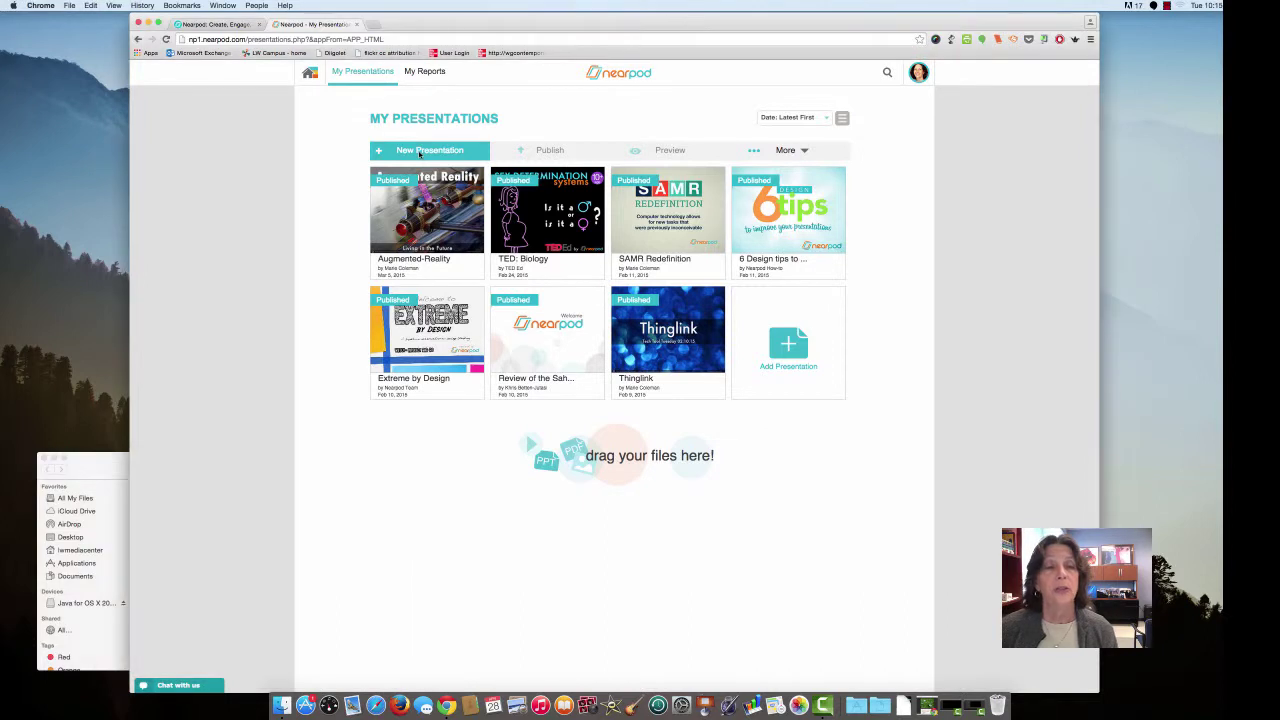
left_click(403, 154)
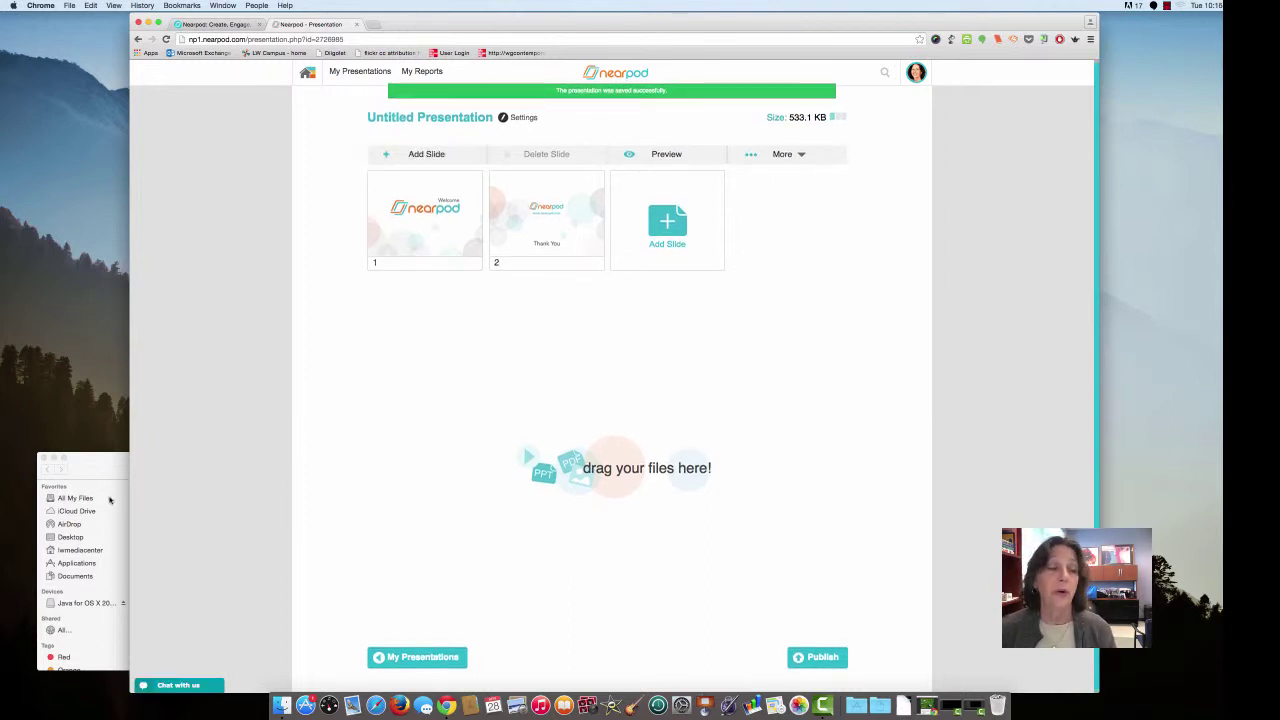
- Import the Creative Commons PowerPoint file from the Downloads folder into the untitled presentation and confirm the upload
left_click(103, 466)
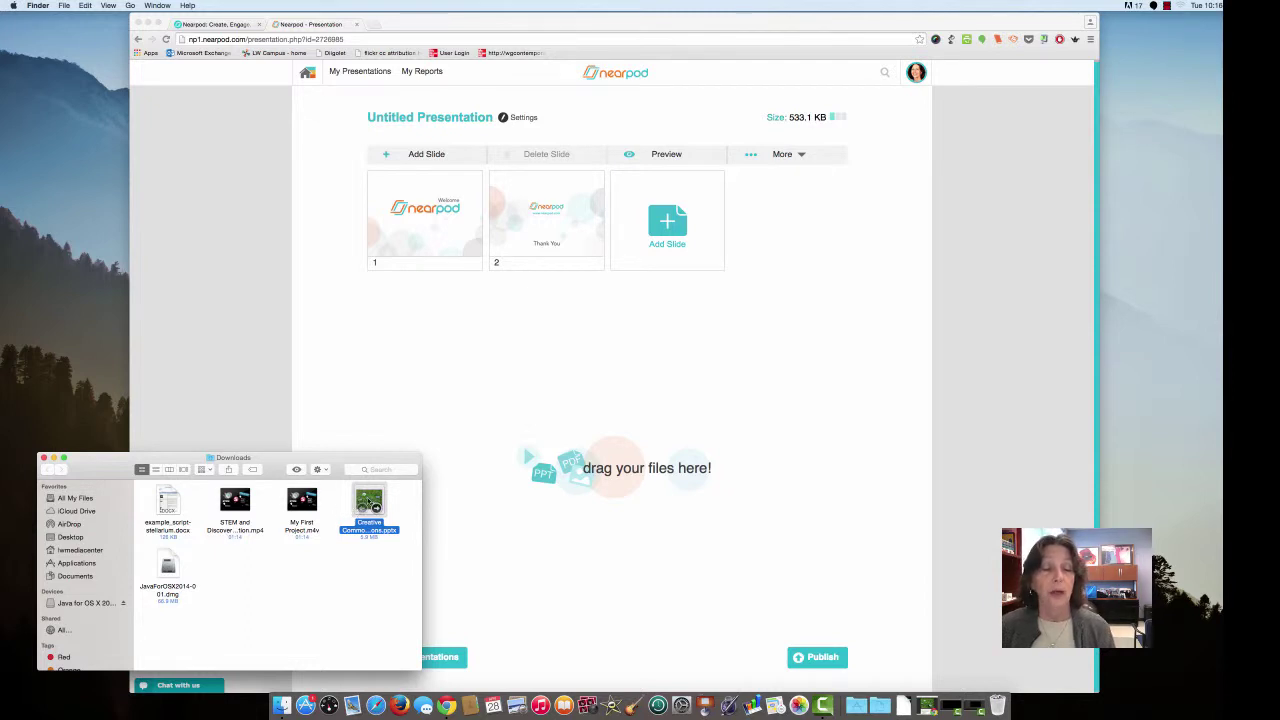
left_click_drag(370, 503, 616, 381)
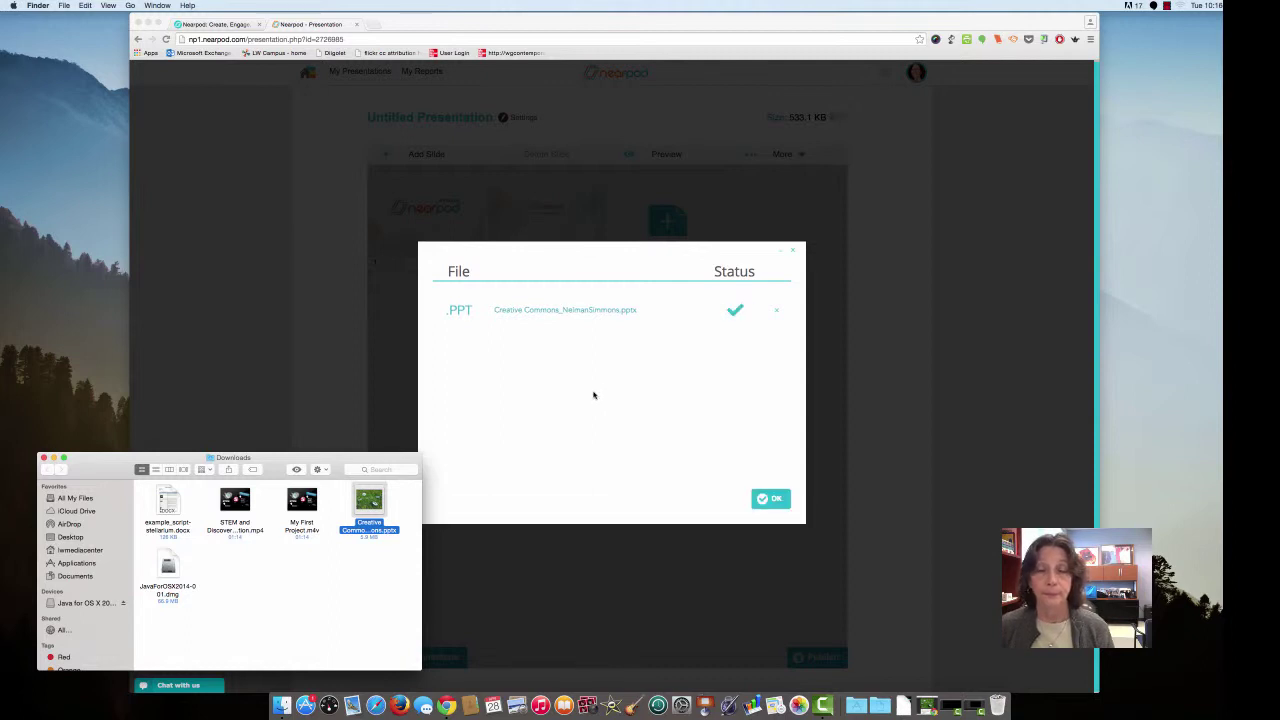
left_click(769, 499)
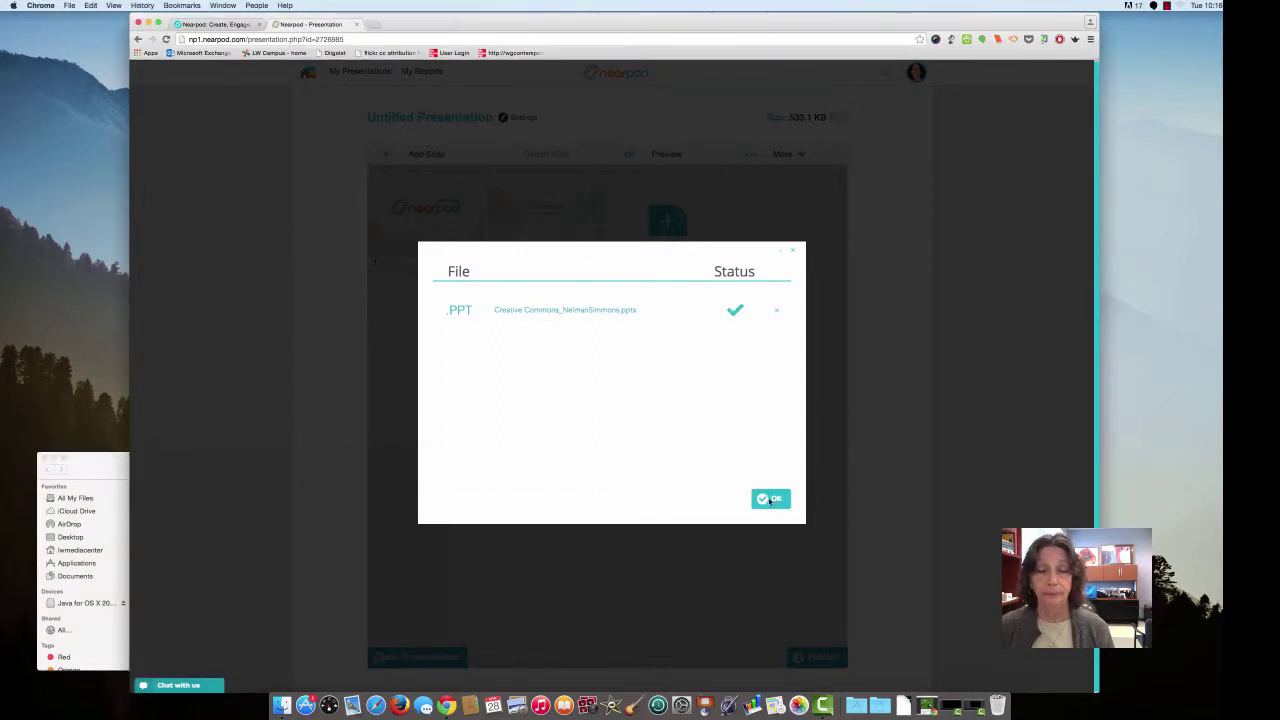
left_click(769, 501)
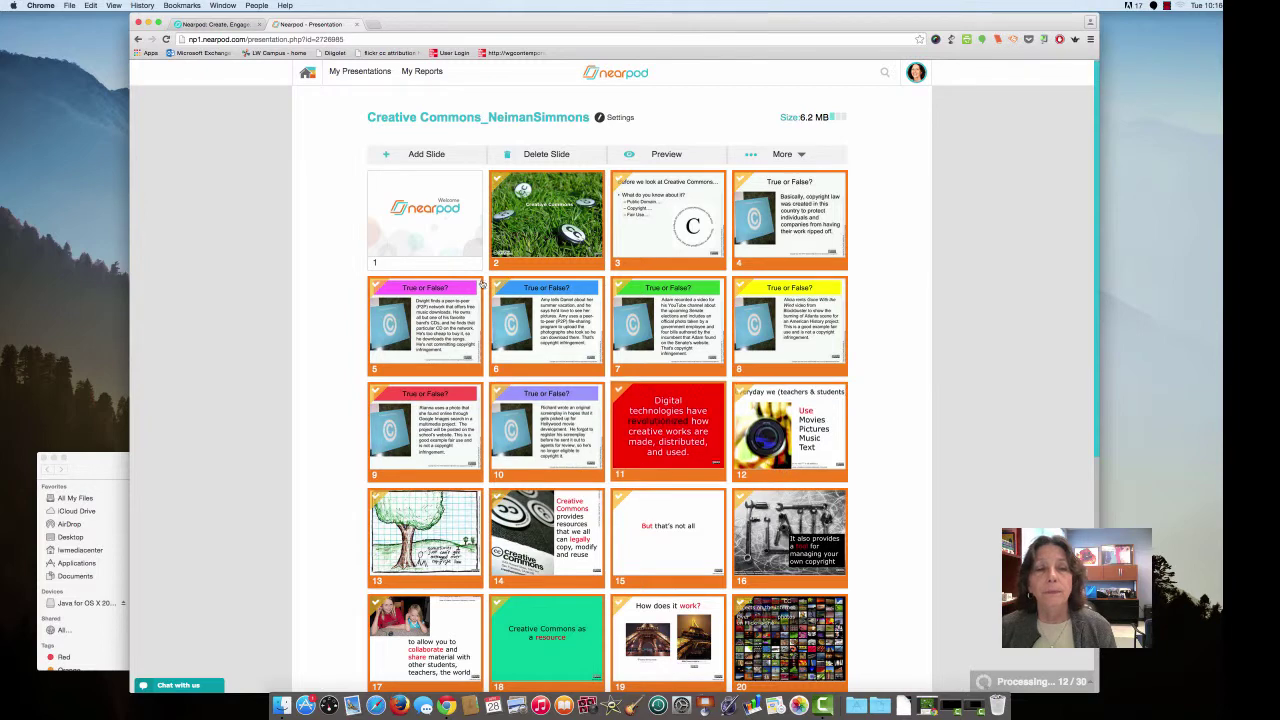
- Review the imported slides, start adding a slide and look through the available Add Content types
scroll(640, 310, "down", 5)
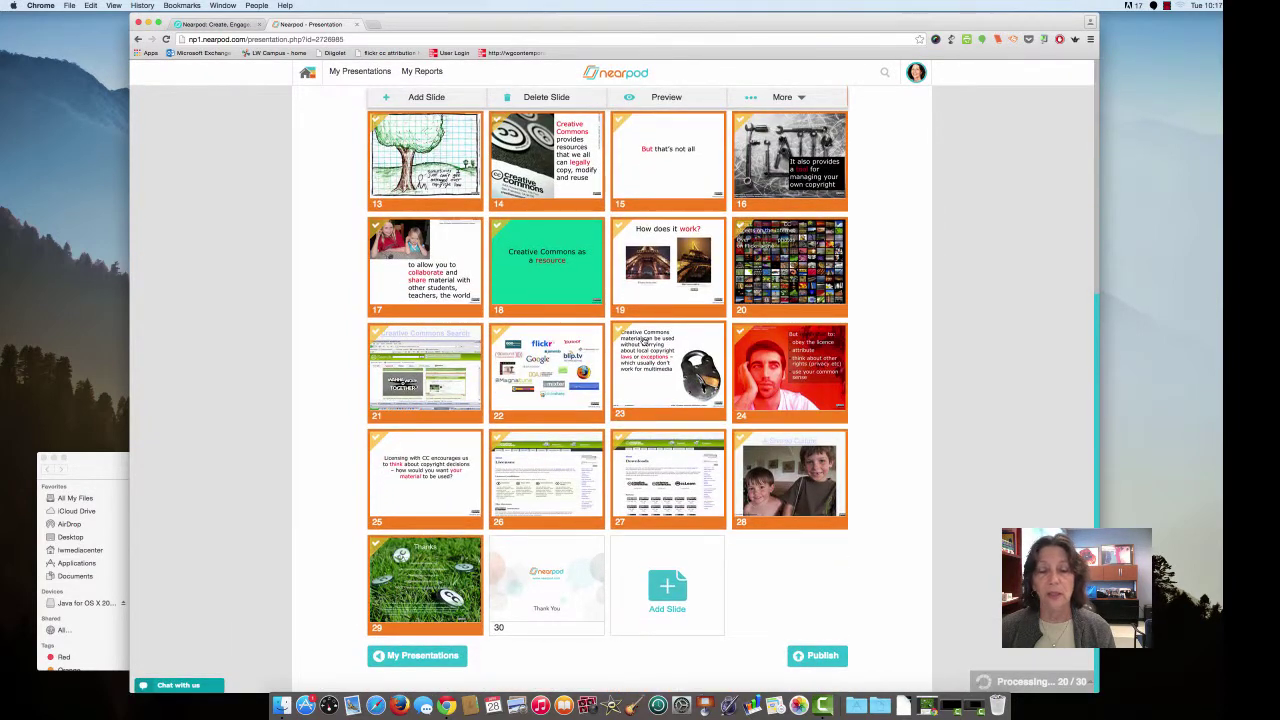
scroll(645, 342, "up", 5)
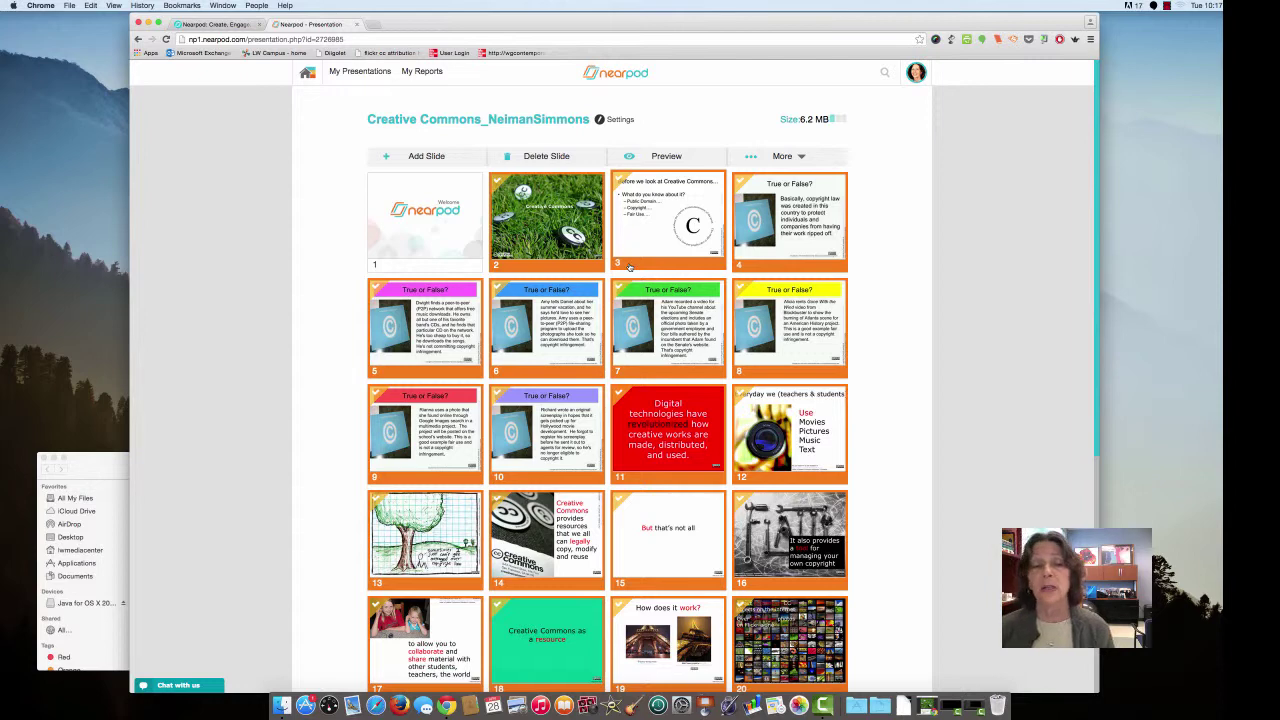
scroll(628, 340, "down", 1)
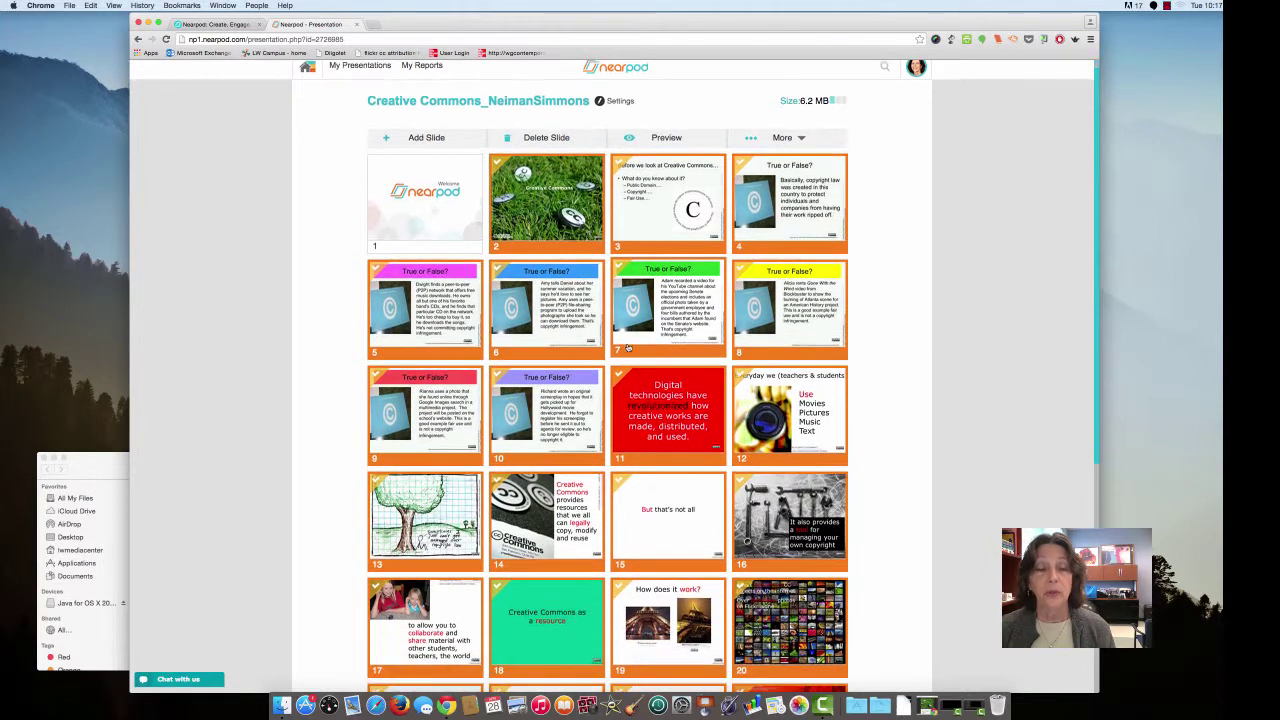
scroll(628, 347, "down", 8)
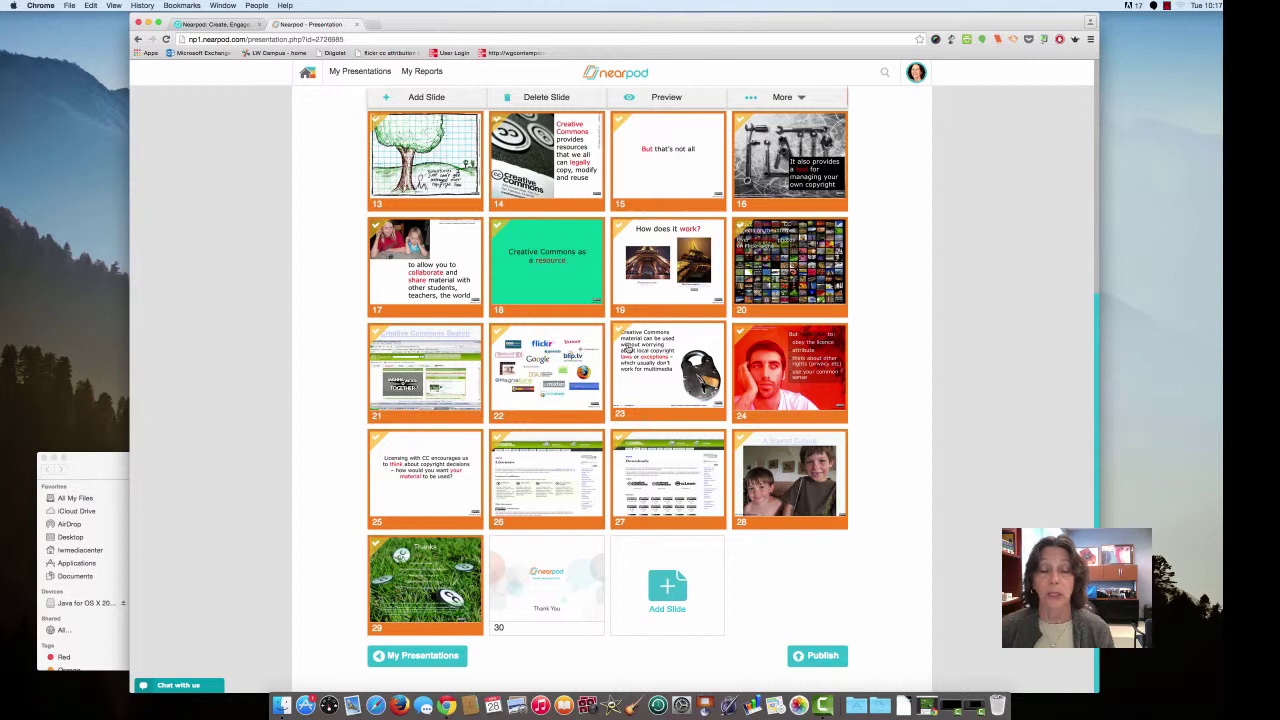
left_click(751, 590)
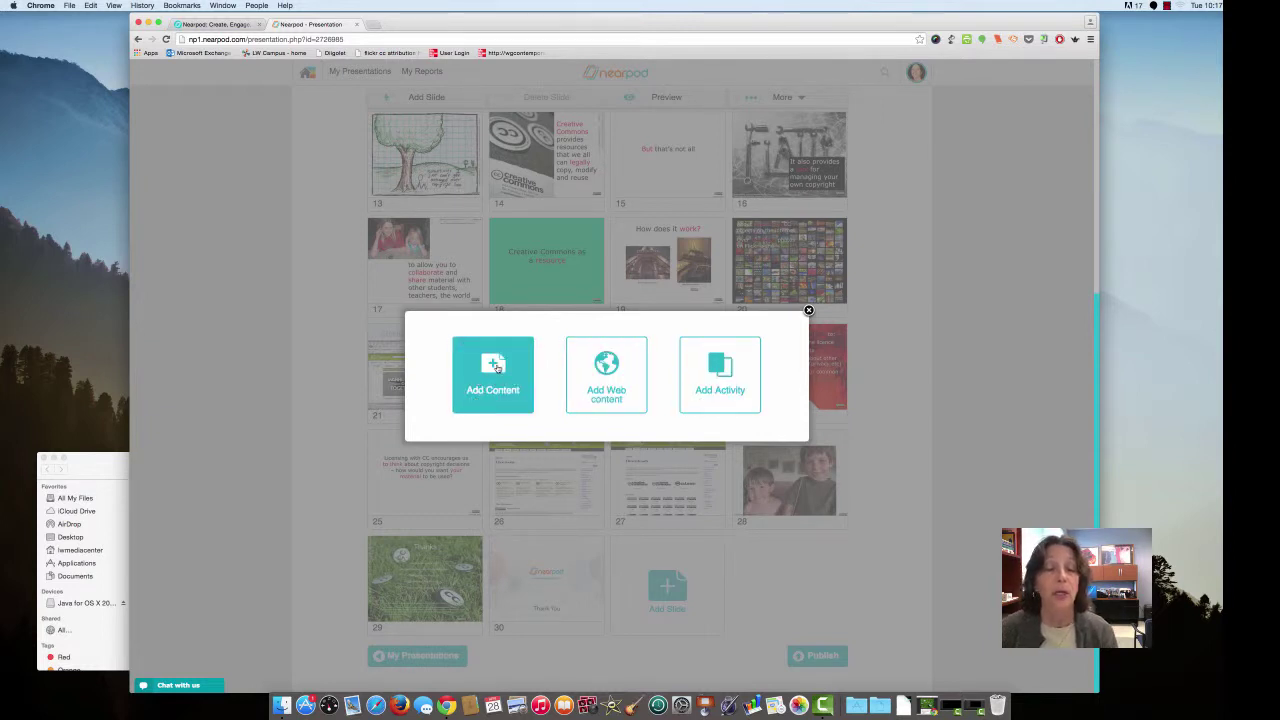
left_click(493, 367)
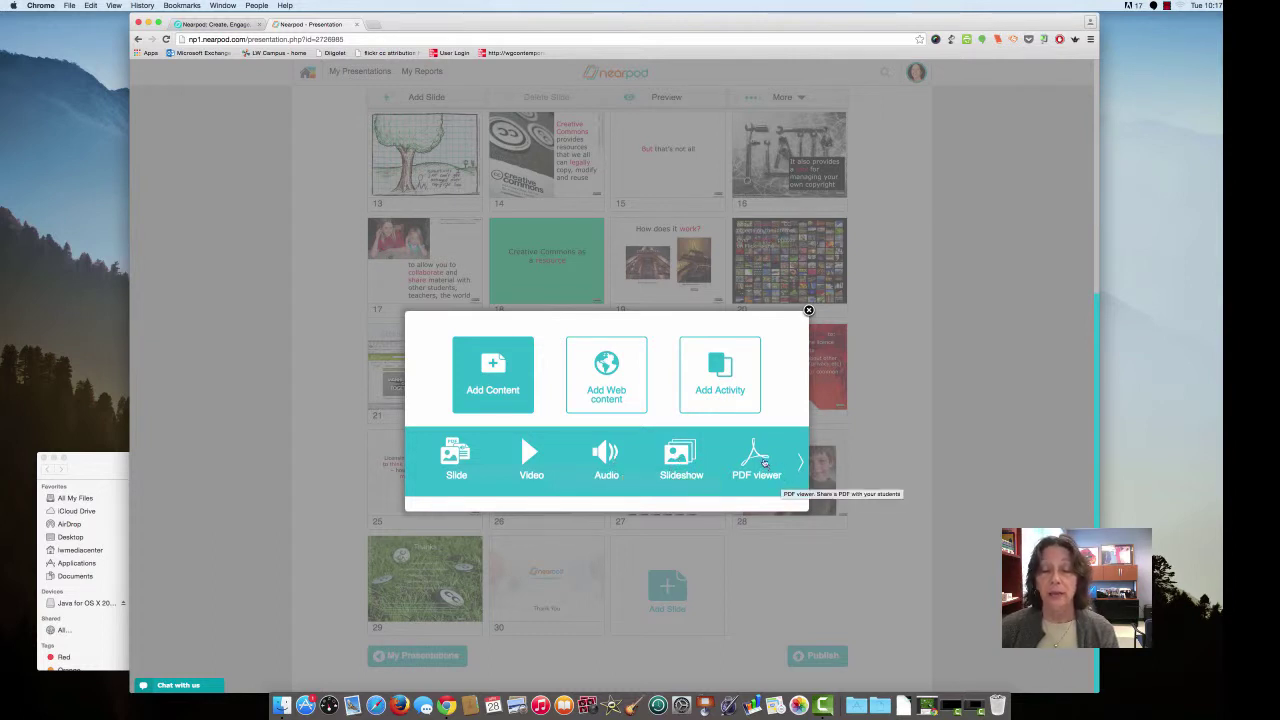
left_click(800, 464)
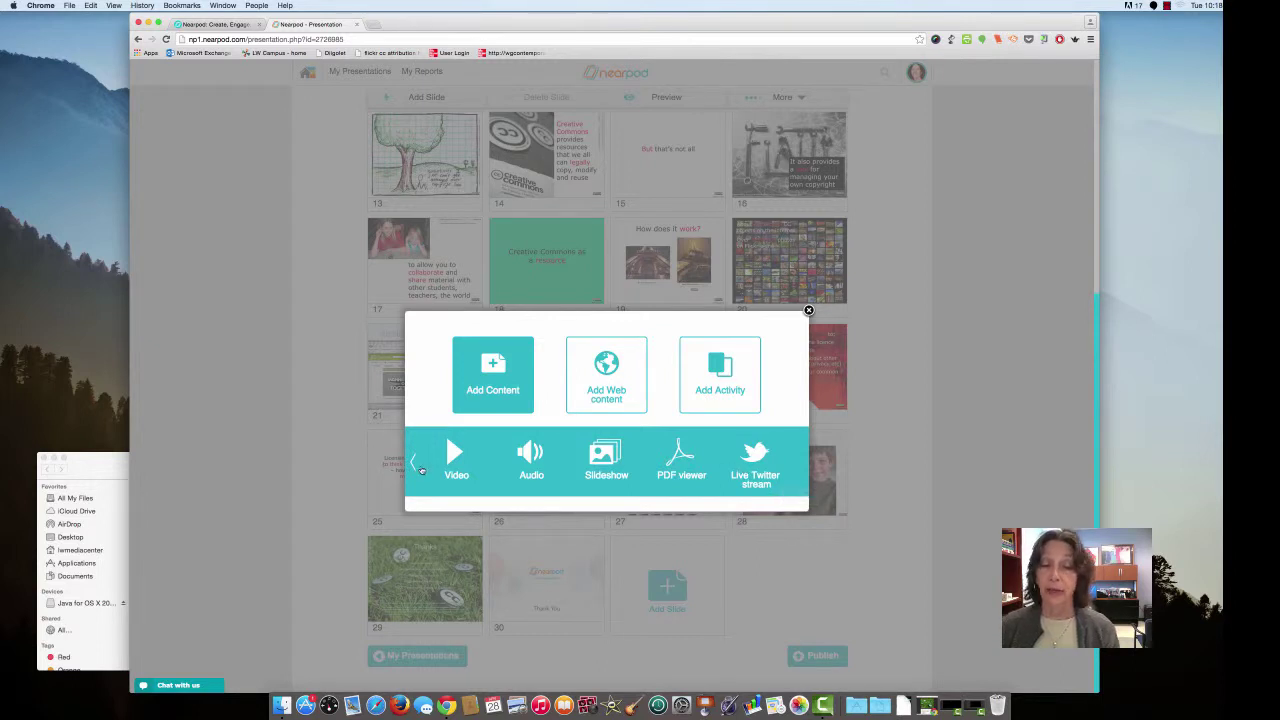
left_click(414, 464)
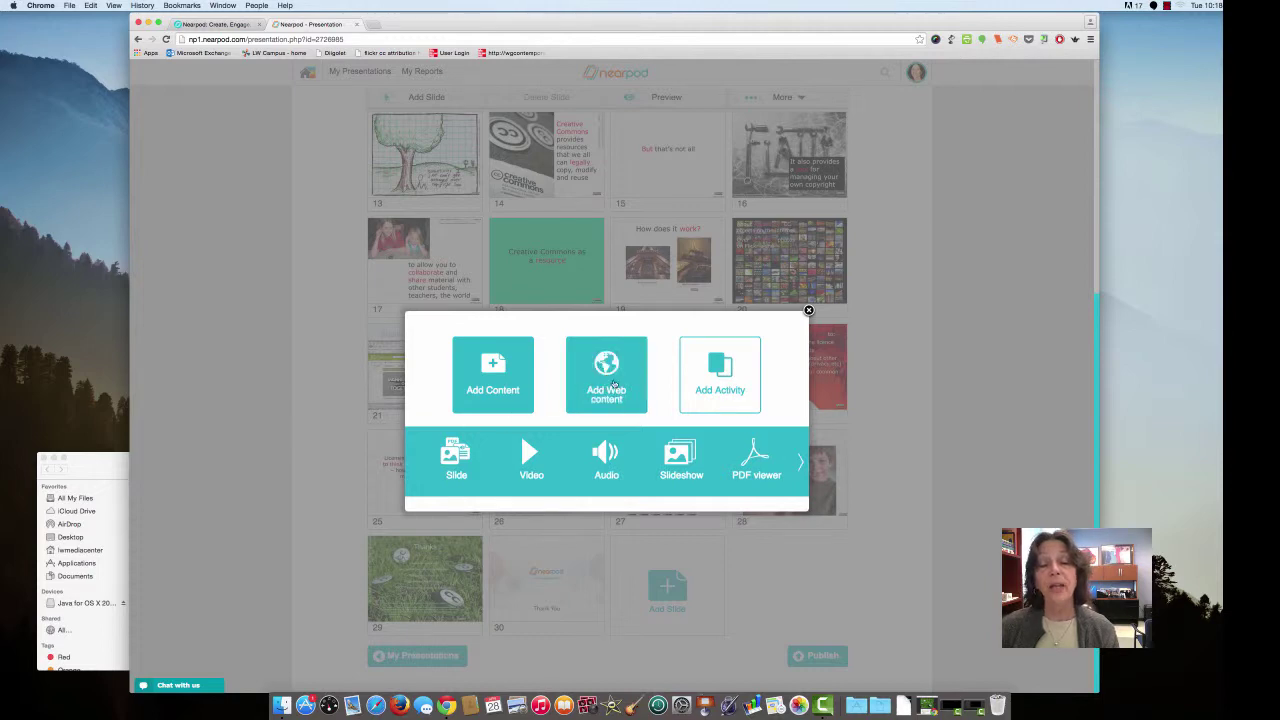
- Try to save a Web page slide without entering a URL, and close the form
left_click(613, 384)
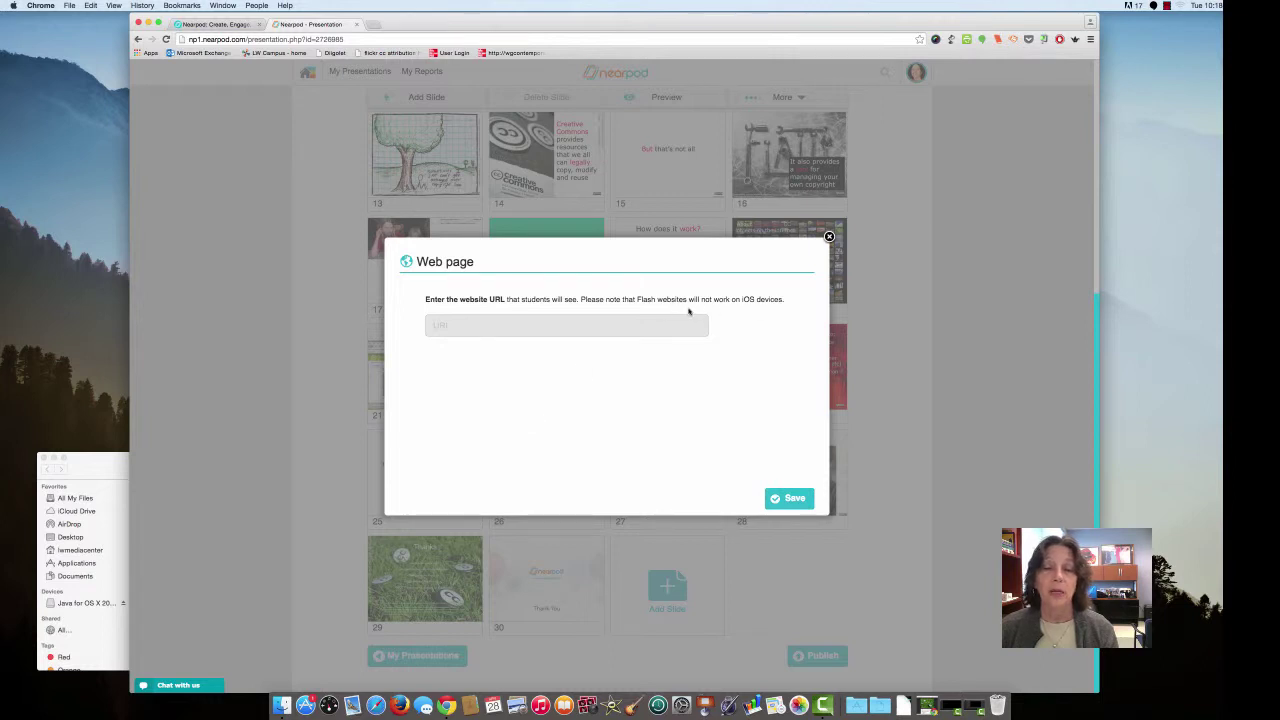
left_click(792, 502)
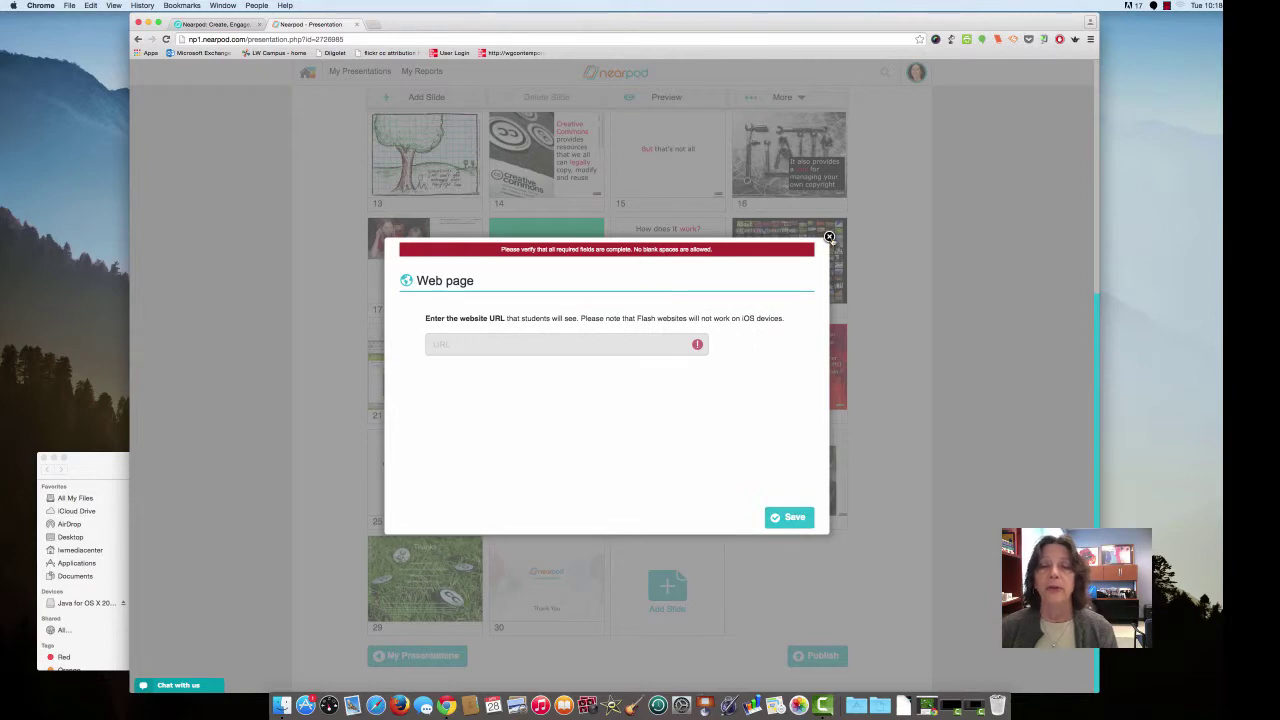
left_click(829, 237)
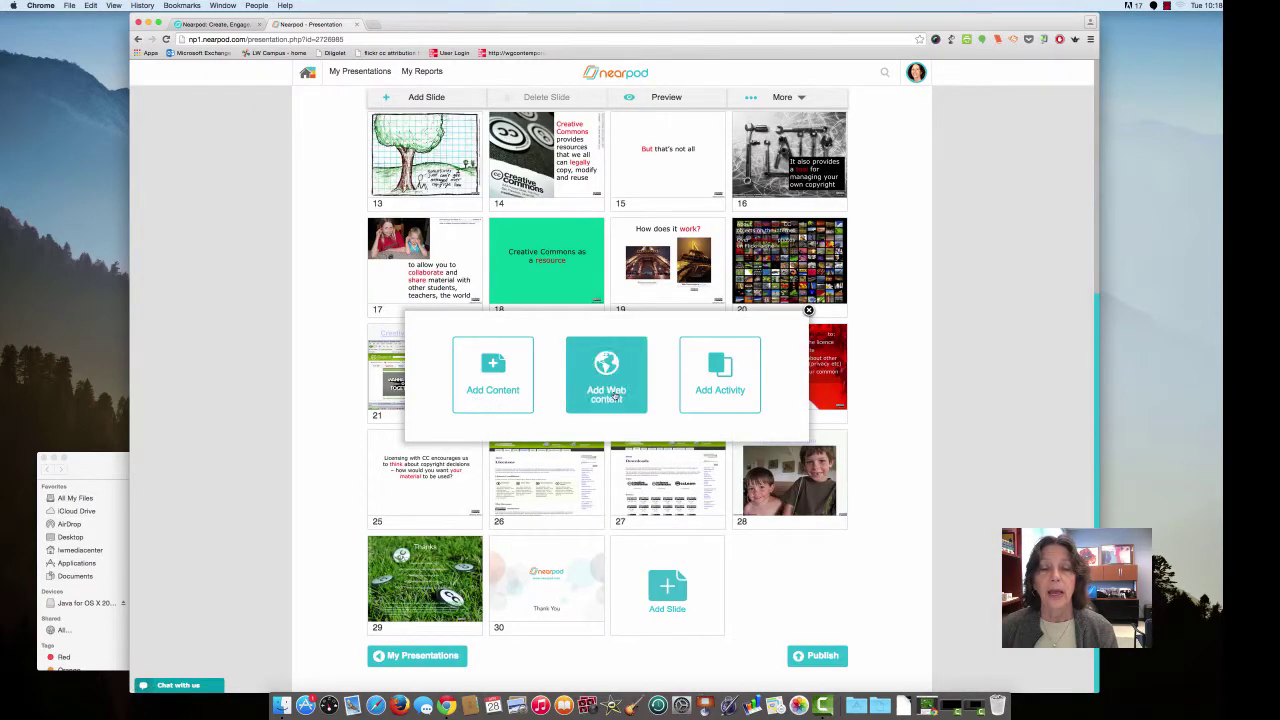
- Look through all the available Add Activity types and close the slide-adding dialog
left_click(725, 388)
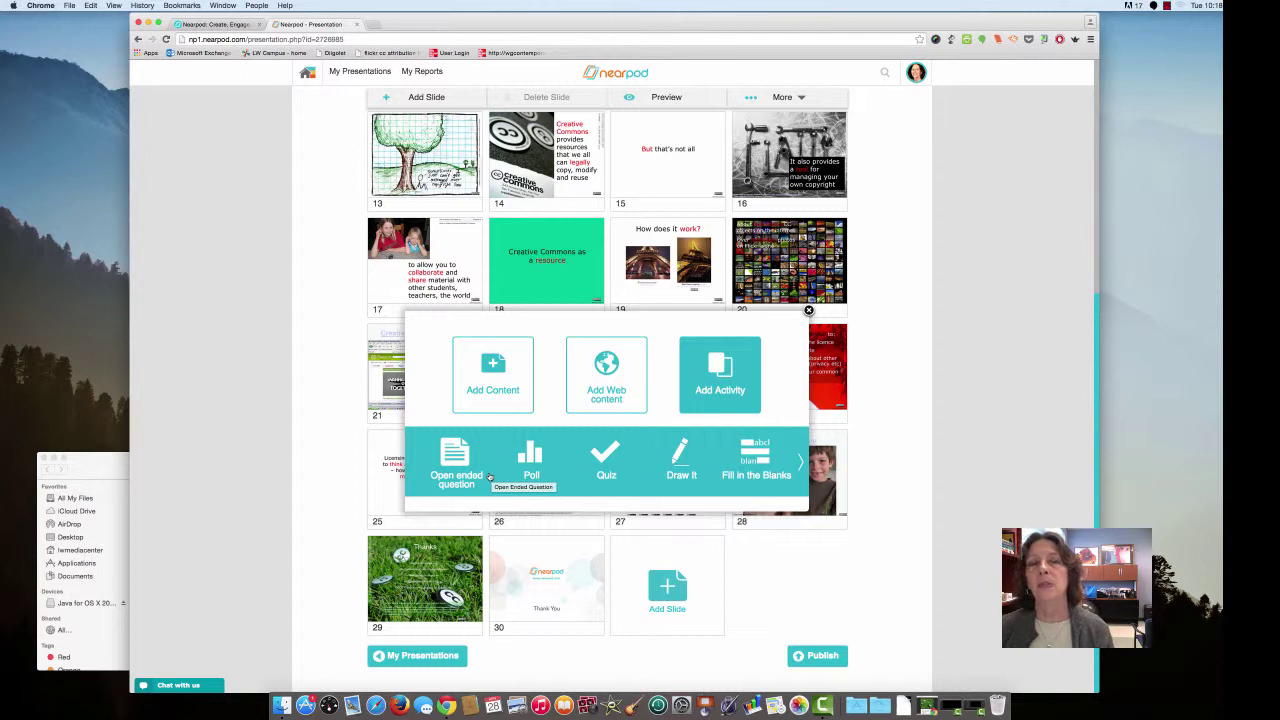
left_click(801, 463)
scroll(800, 463, "up", 1)
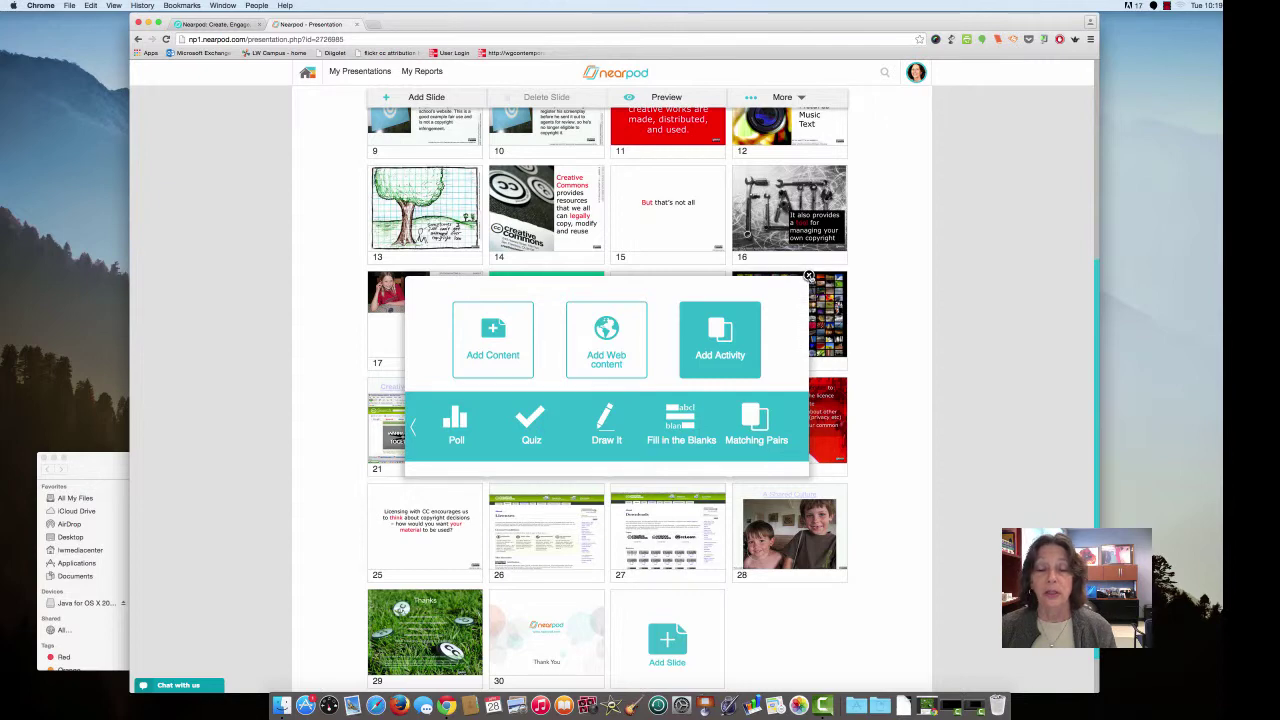
left_click(809, 276)
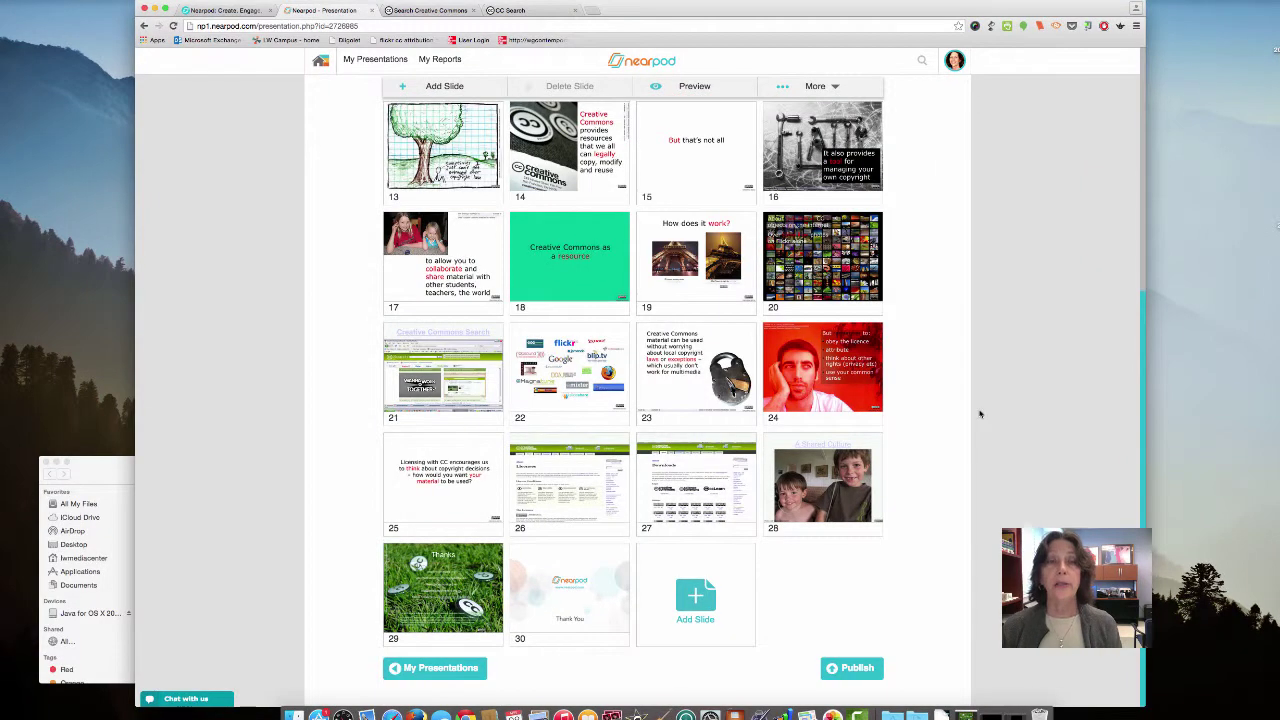
- Start a new Web page slide and fill in its URL with search.creativecommons.org, copied from the open CC Search page
left_click(697, 597)
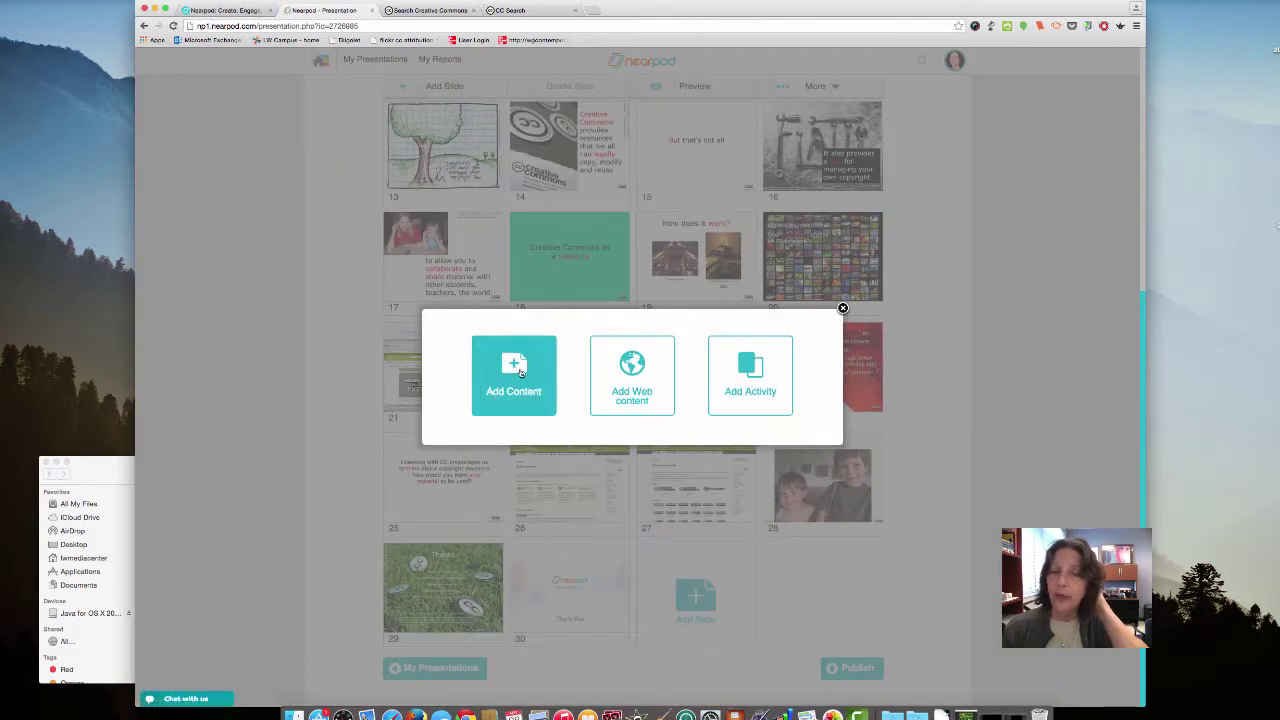
left_click(632, 380)
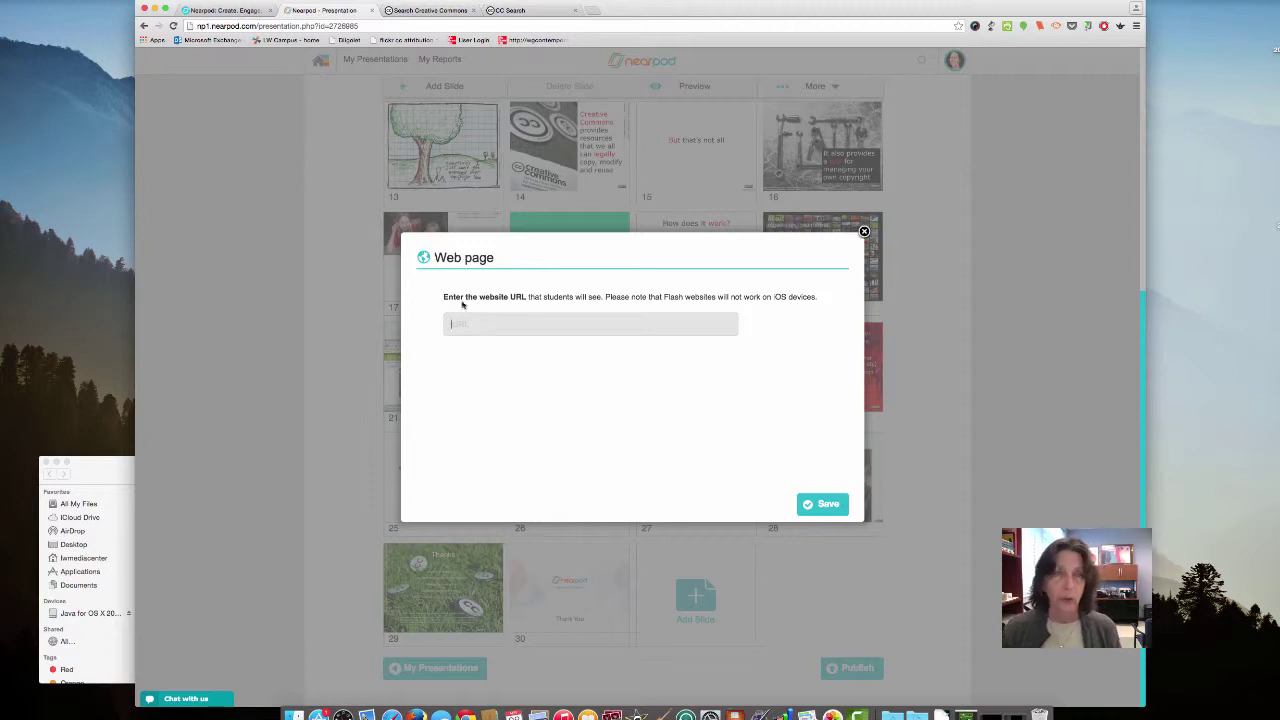
left_click(530, 12)
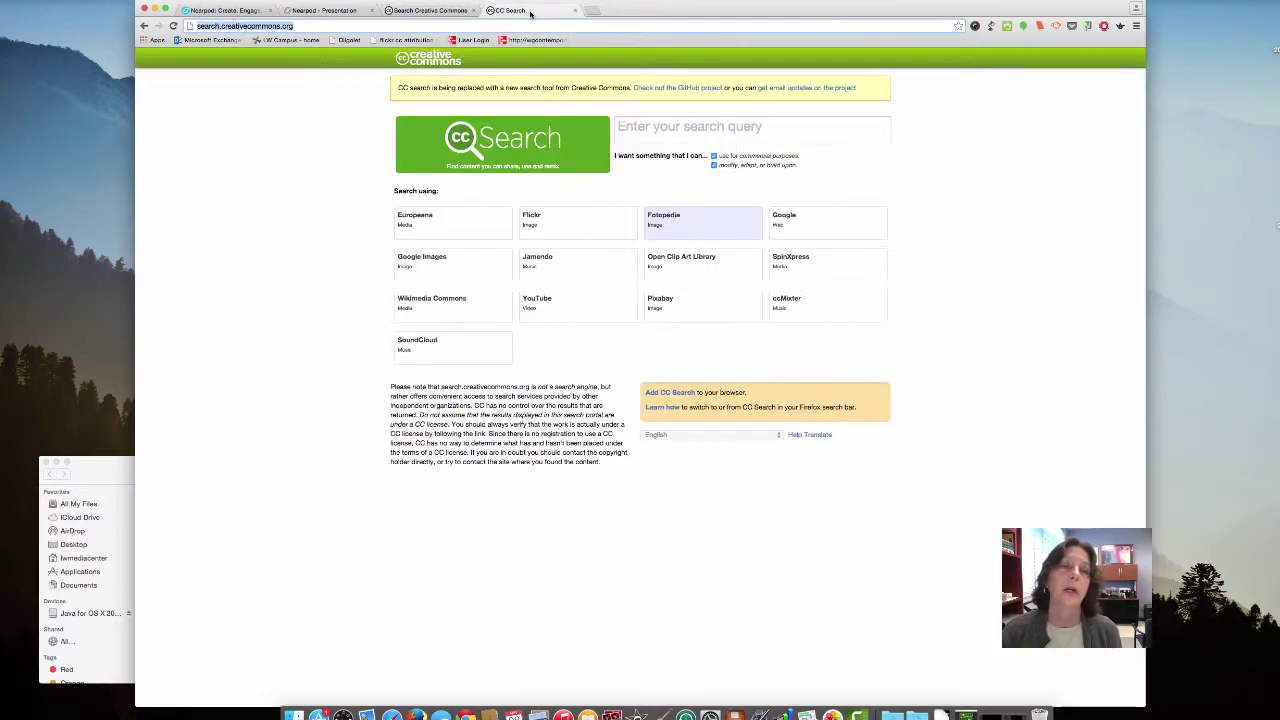
left_click(314, 28)
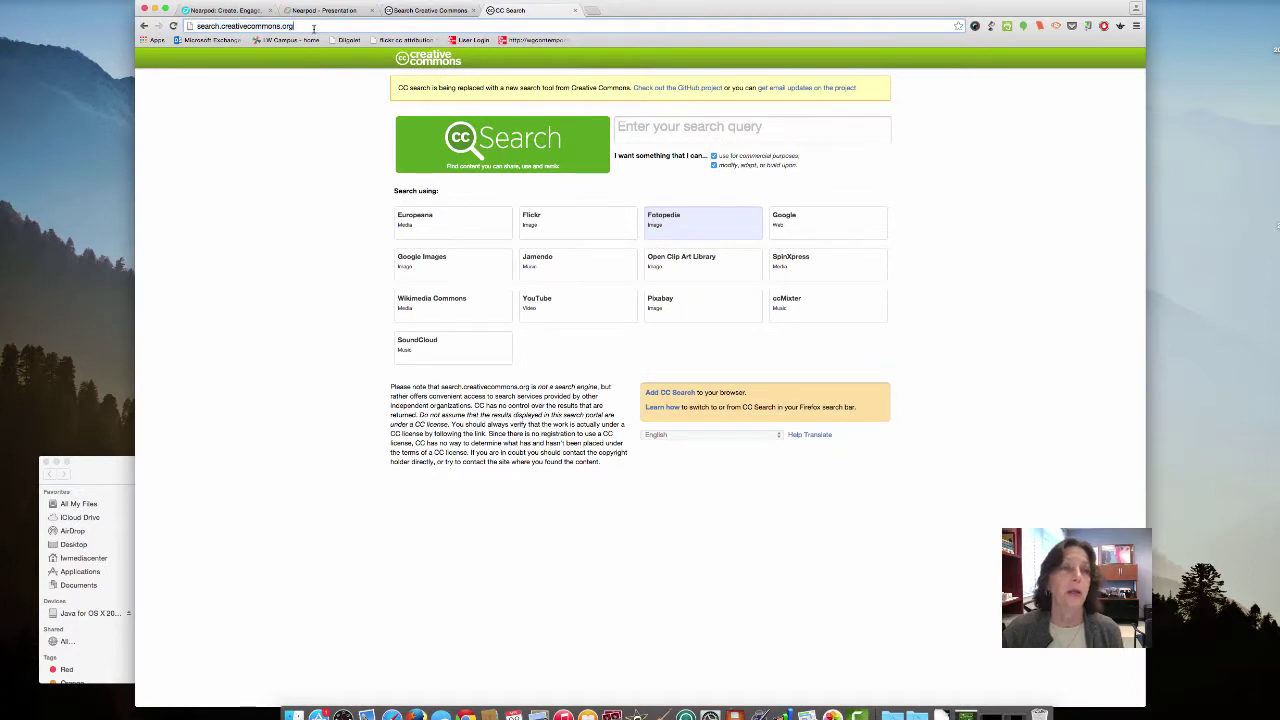
left_click_drag(293, 27, 197, 27)
key("super+c")
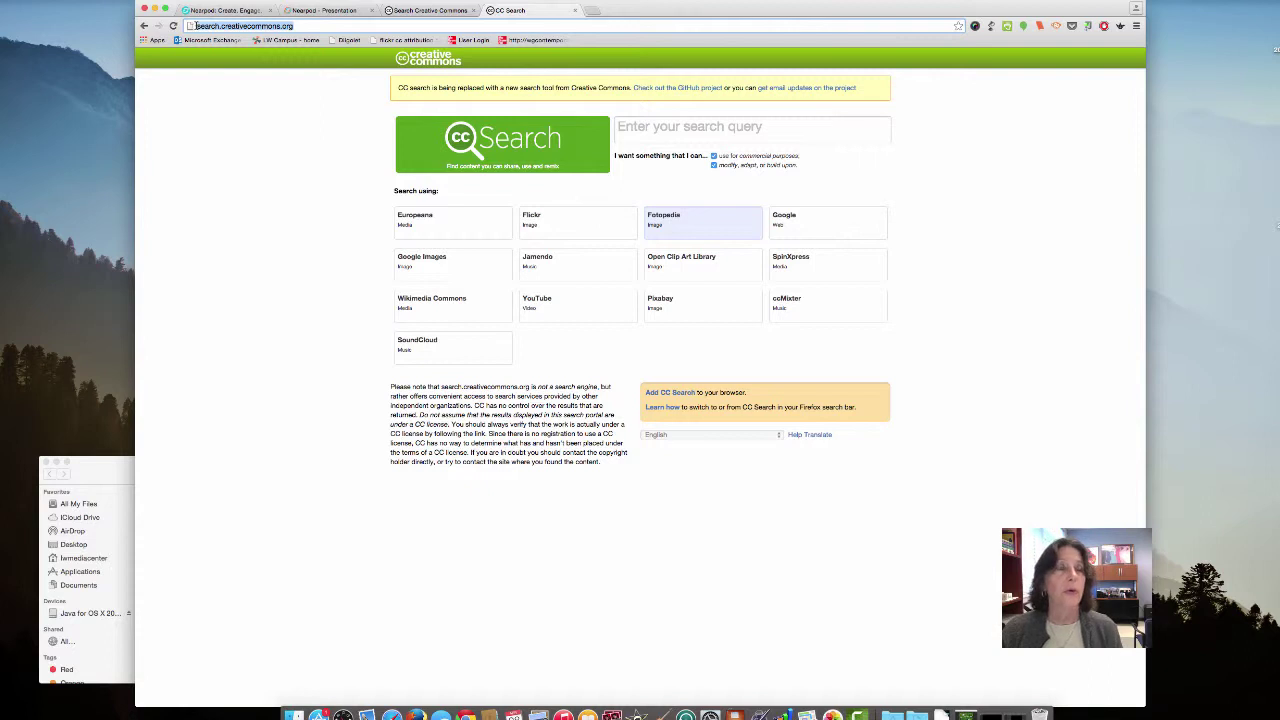
left_click(325, 11)
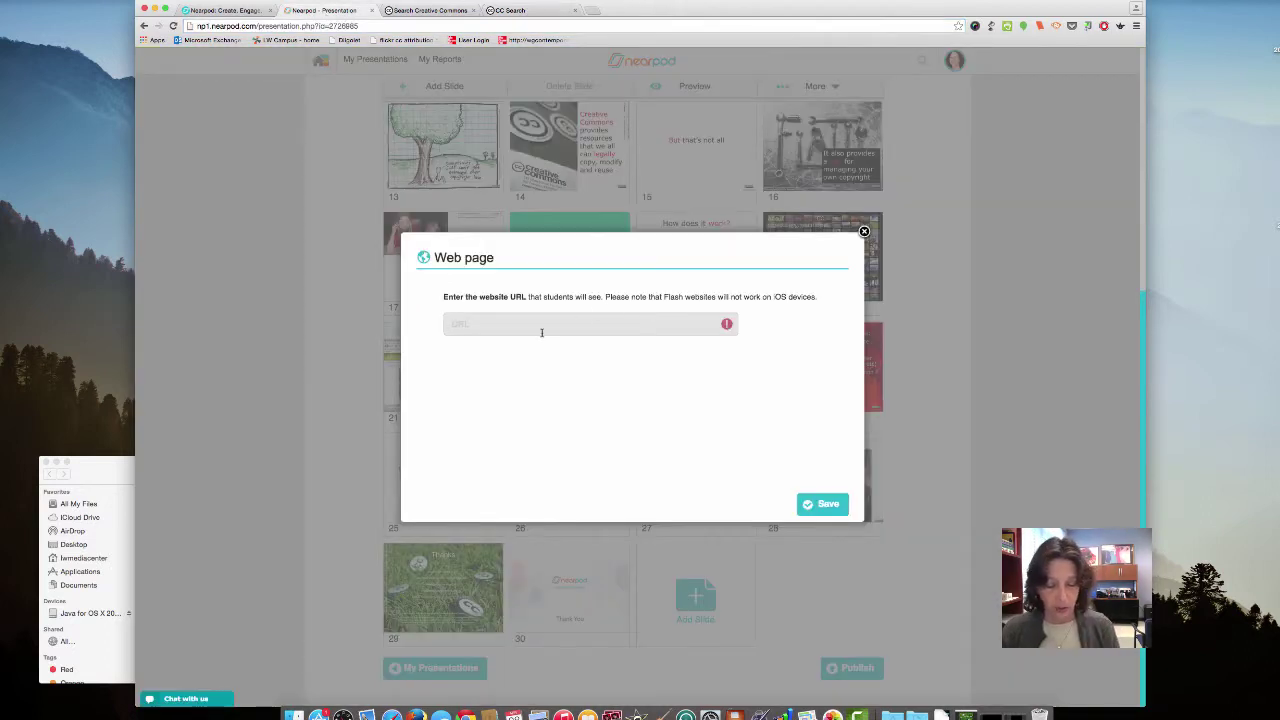
key("super+v")
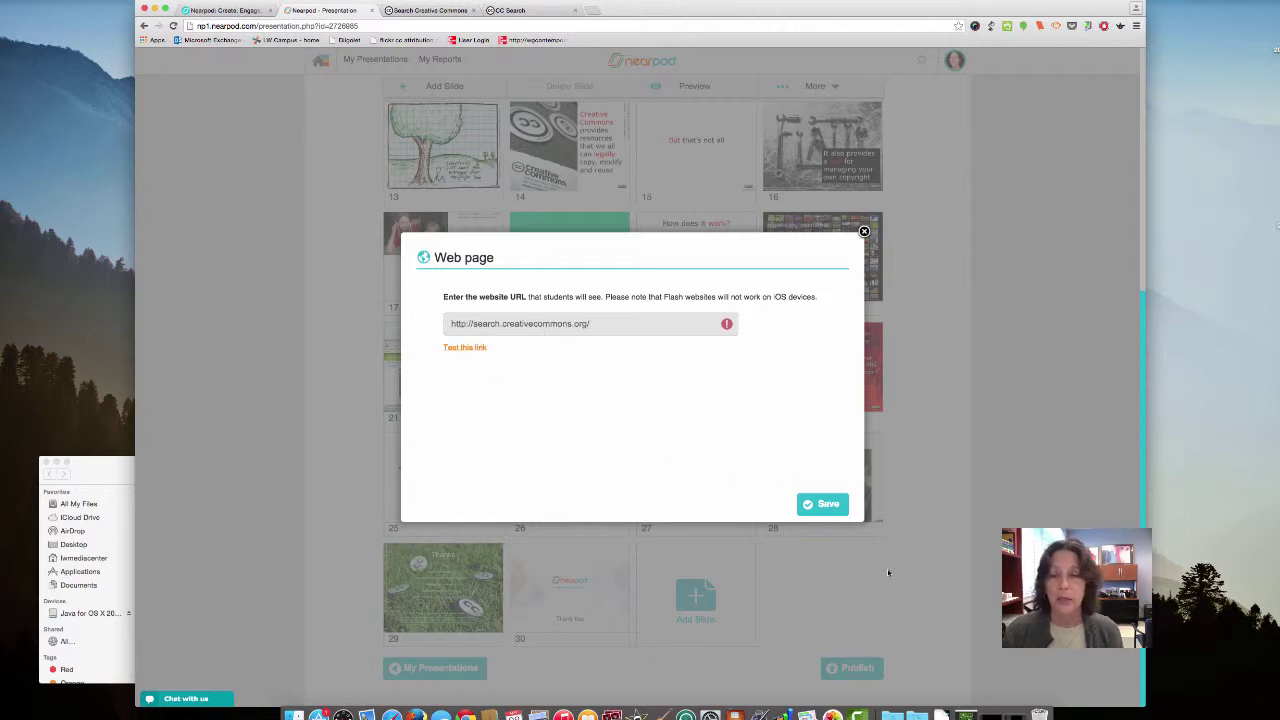
- Test the entered link, save the Web page slide and move it to position 21, directly before the Creative Commons Search slide
left_click(466, 348)
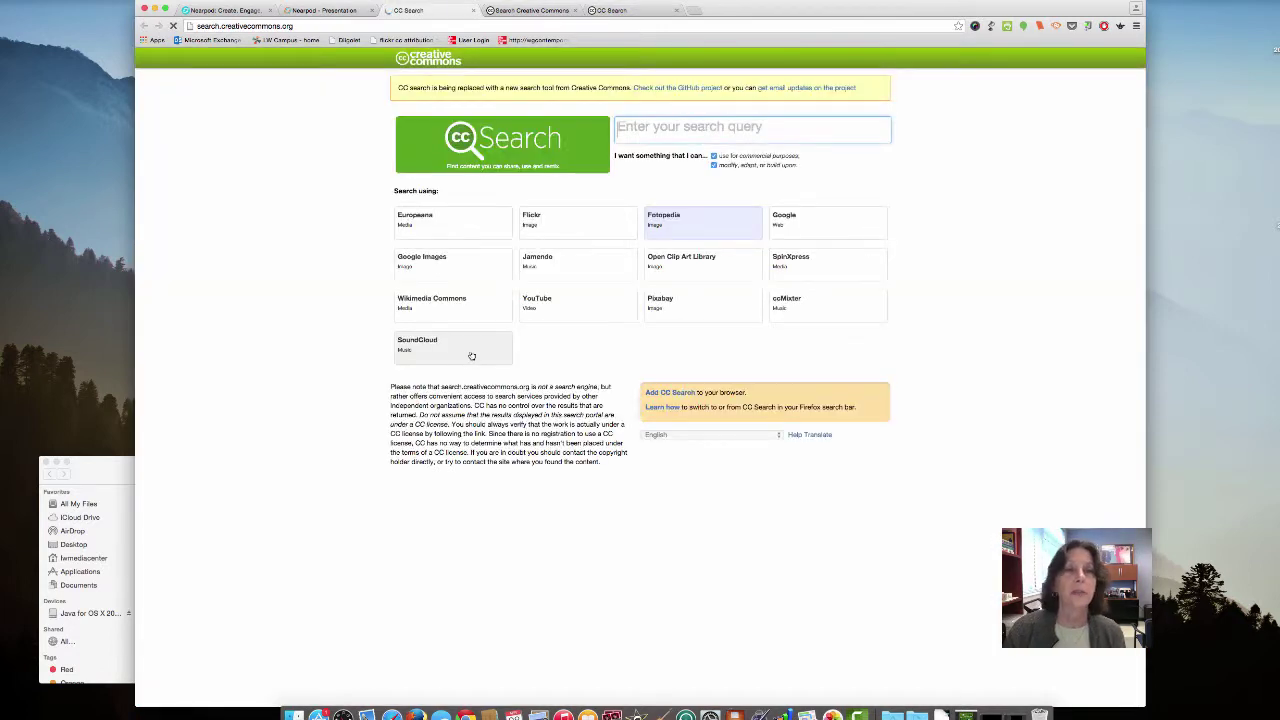
left_click(340, 14)
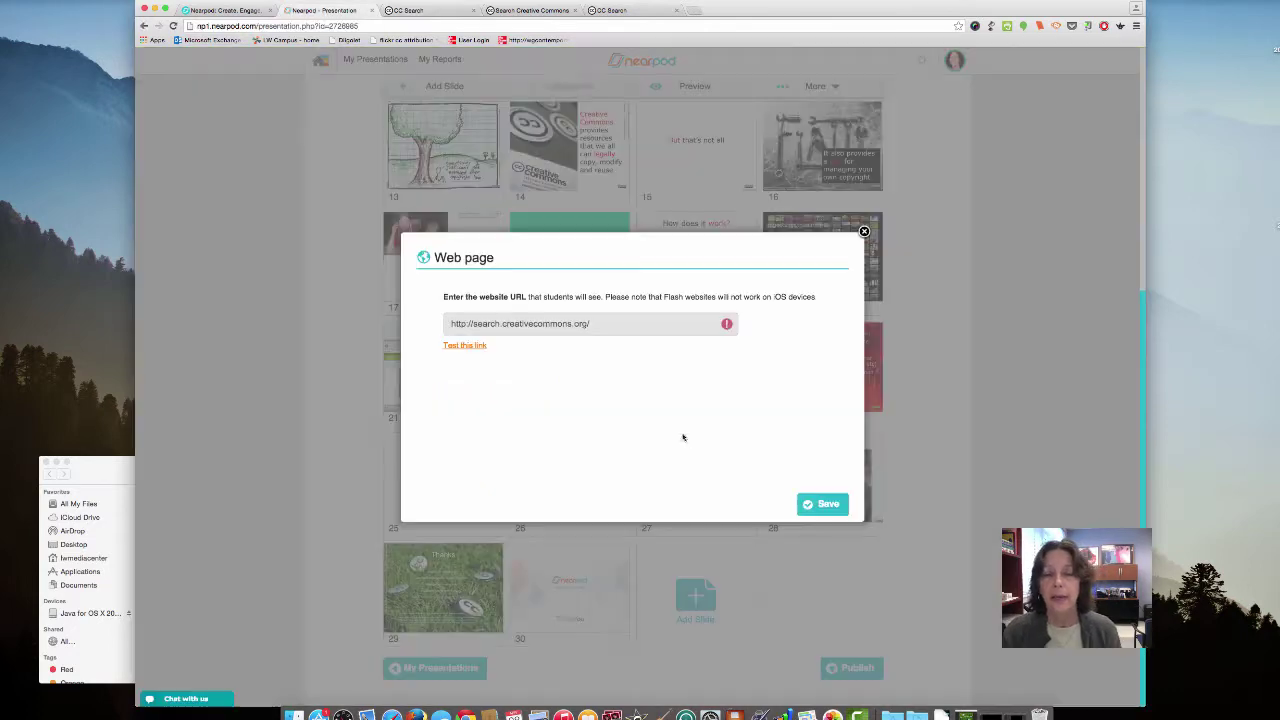
left_click(828, 505)
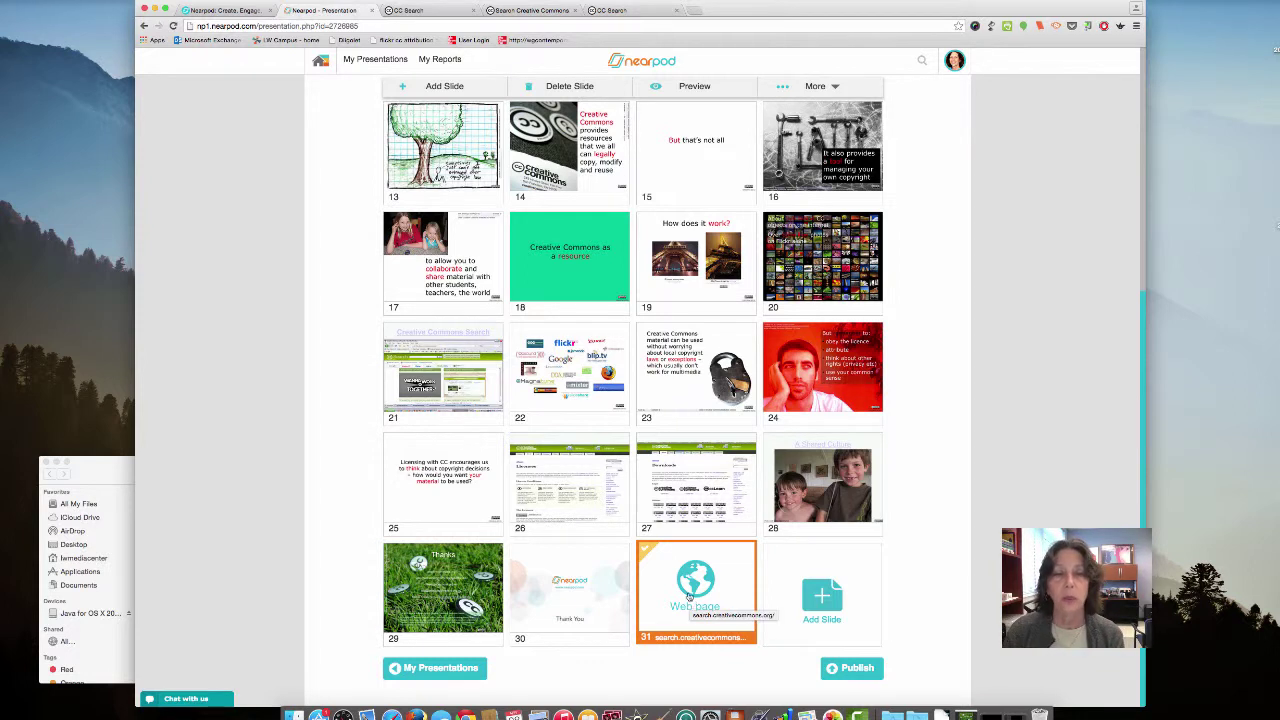
left_click_drag(681, 608, 427, 390)
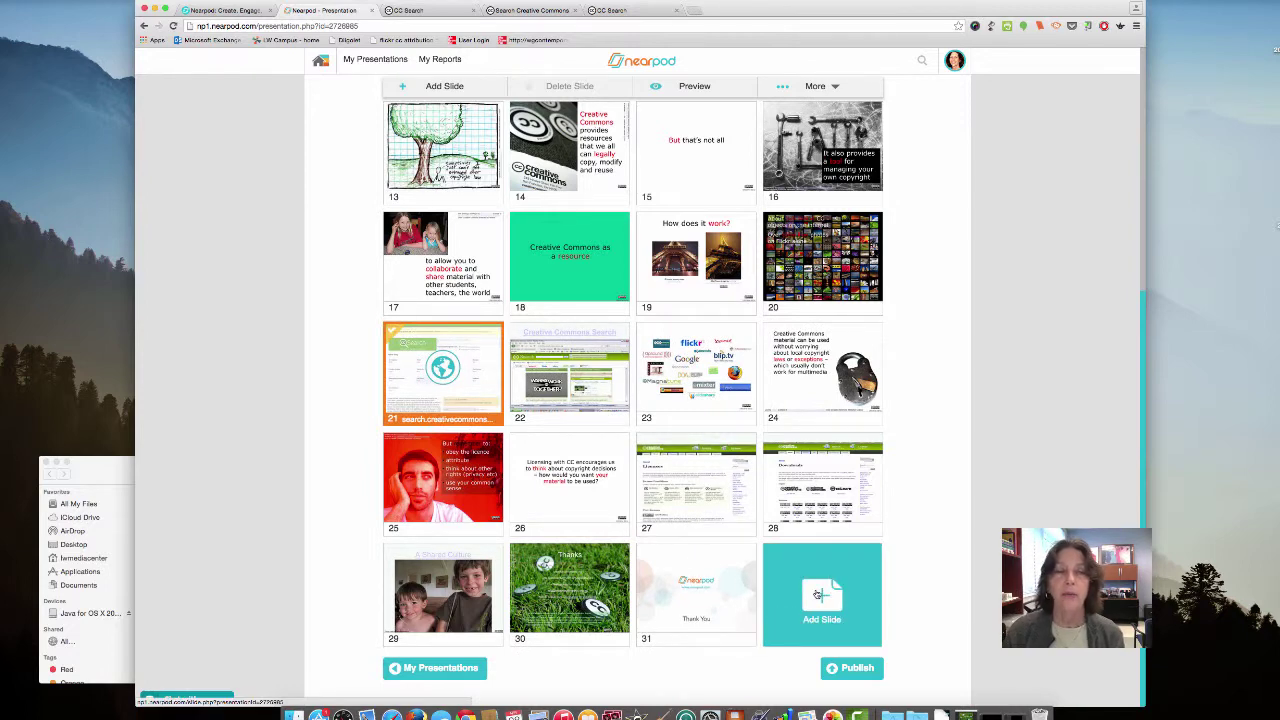
- Look back over the True or False slides and start a Quiz activity on a new slide
scroll(816, 597, "up", 2)
scroll(816, 597, "up", 1)
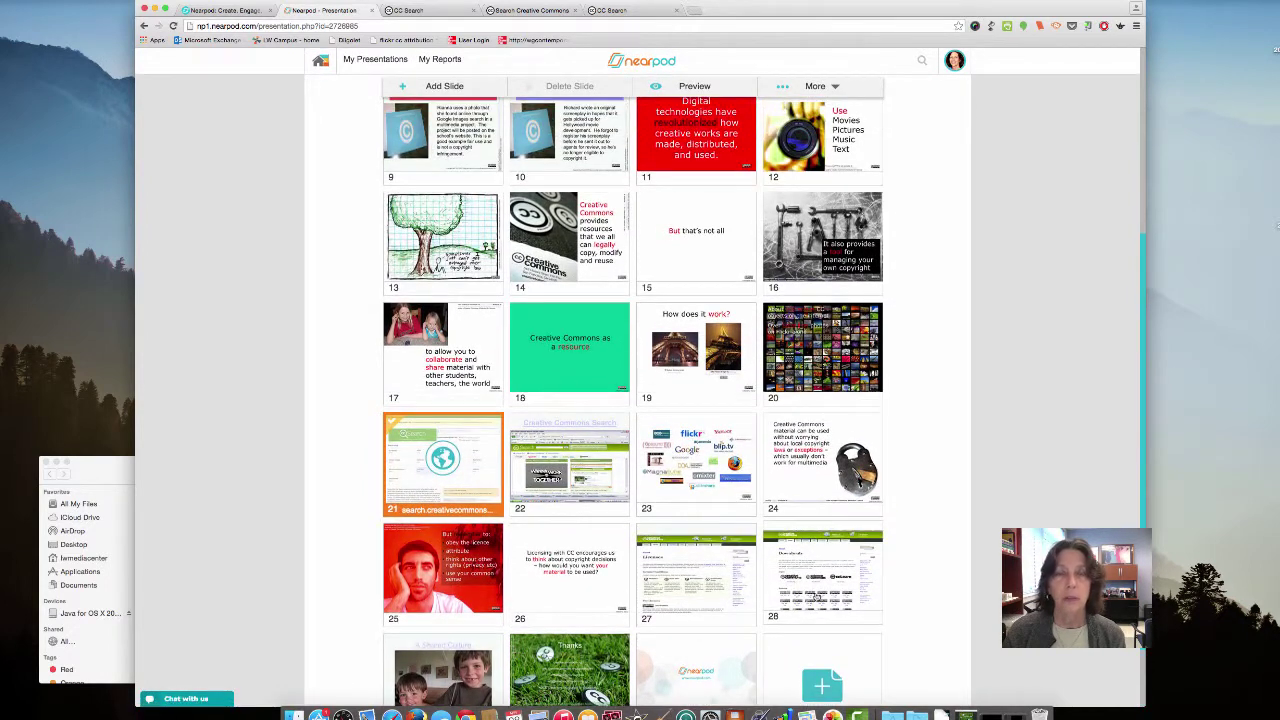
scroll(816, 597, "up", 5)
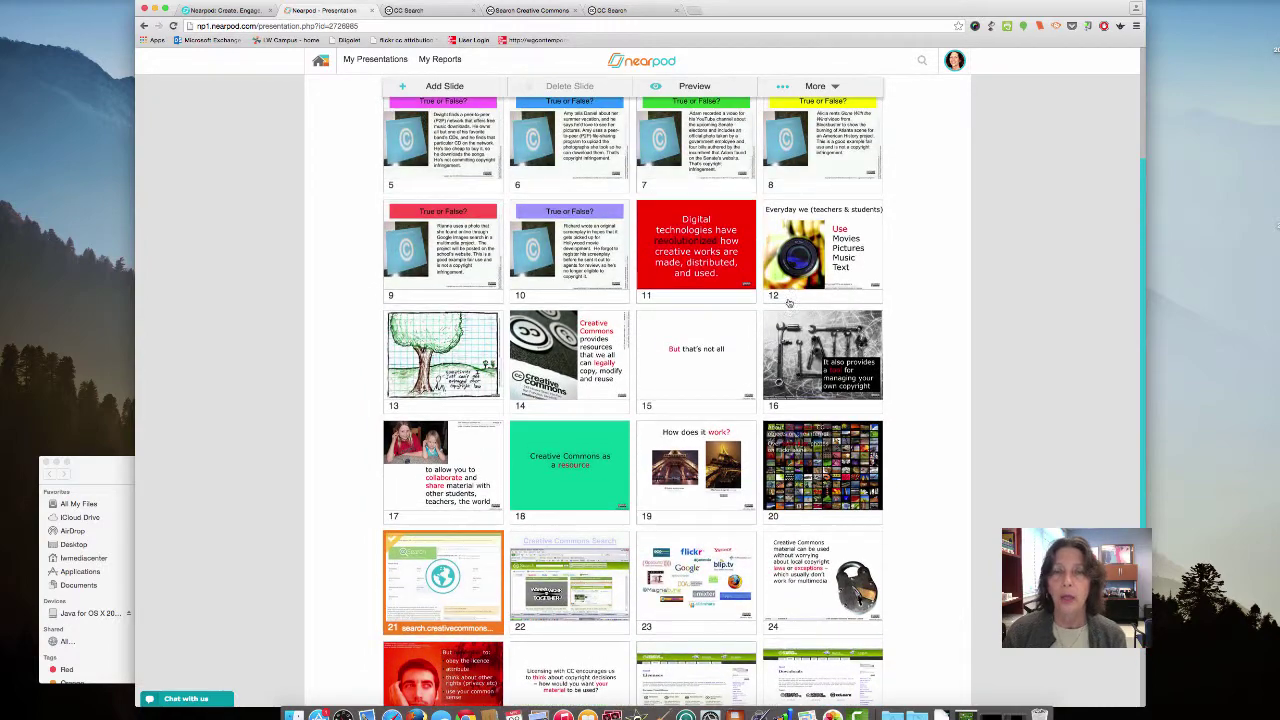
scroll(590, 172, "down", 2)
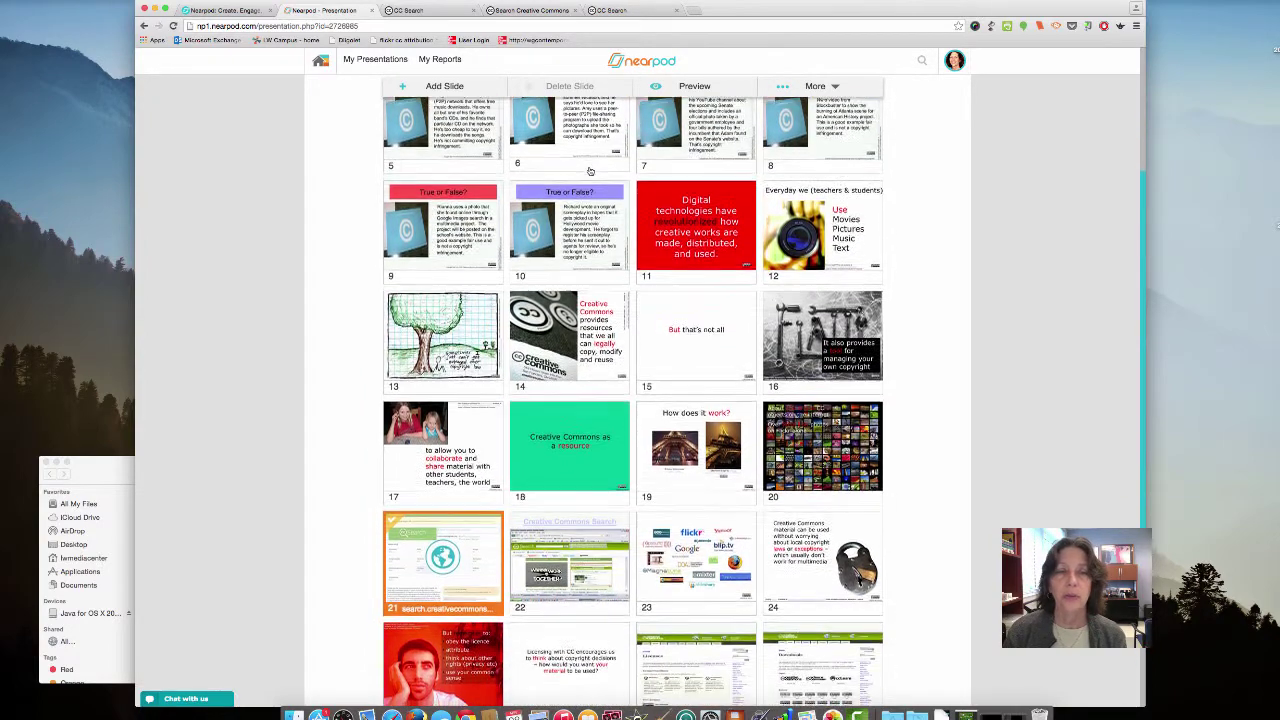
scroll(590, 172, "up", 3)
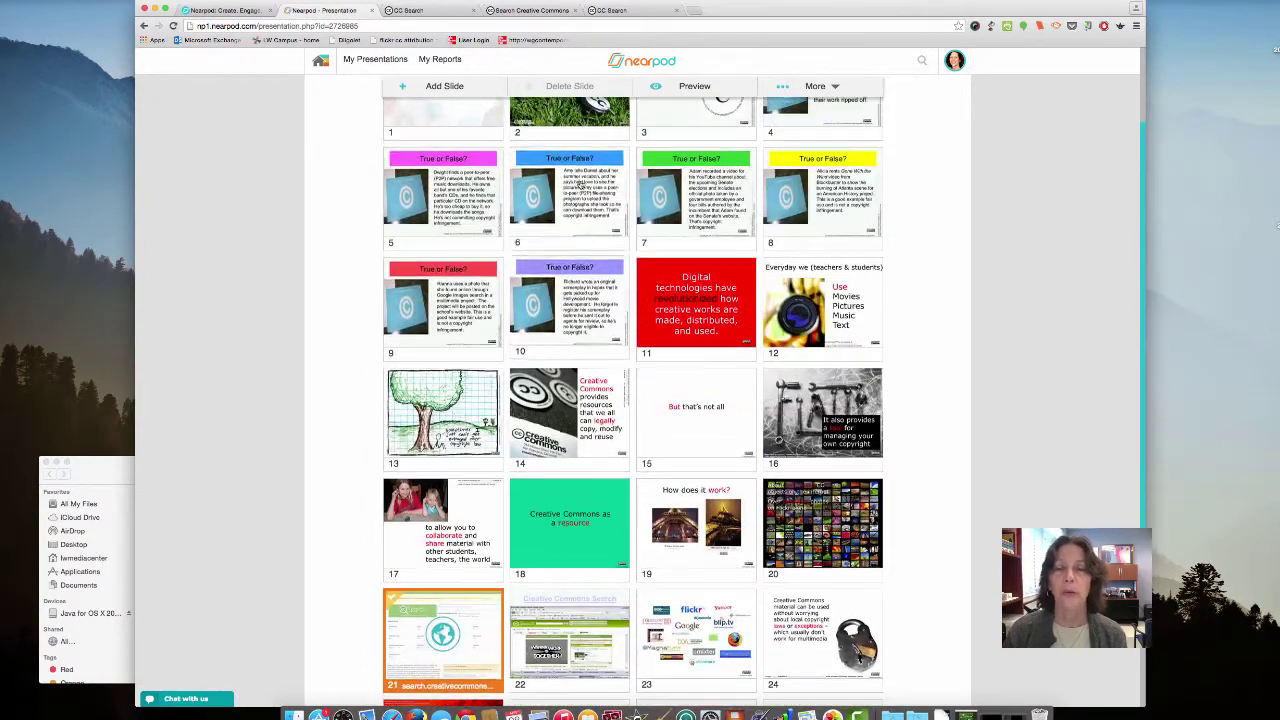
scroll(581, 187, "down", 10)
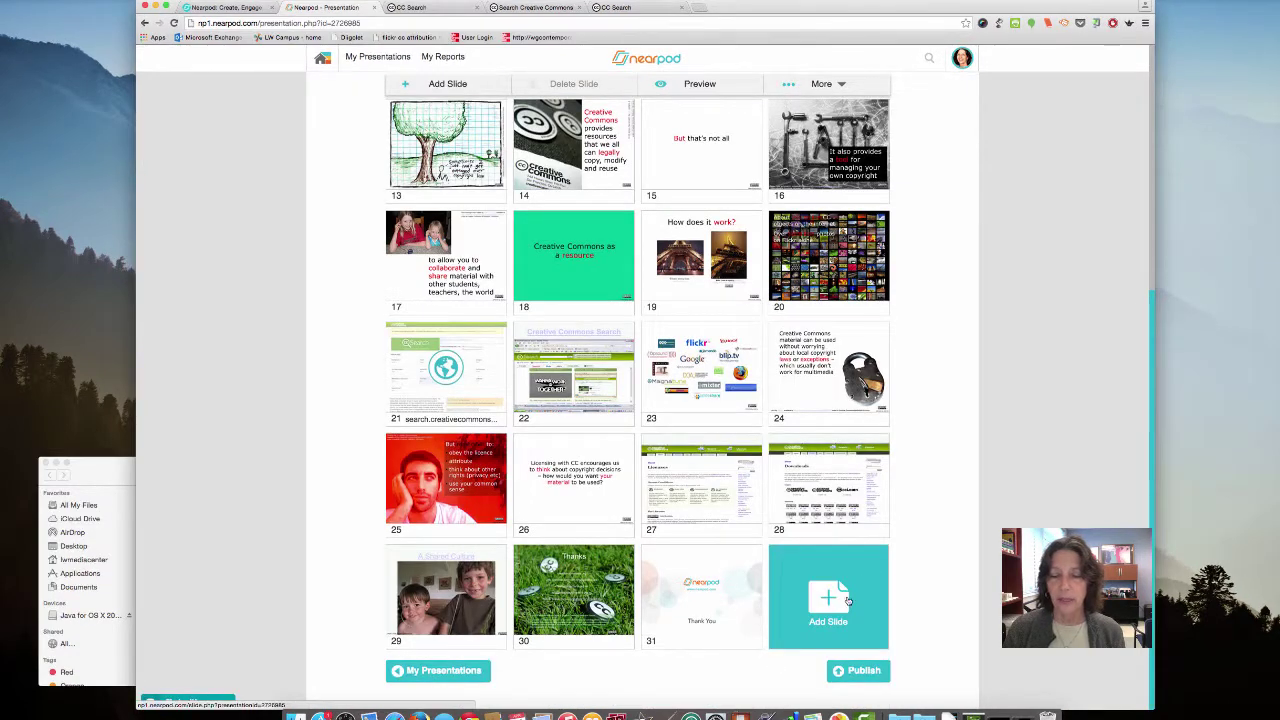
left_click(834, 608)
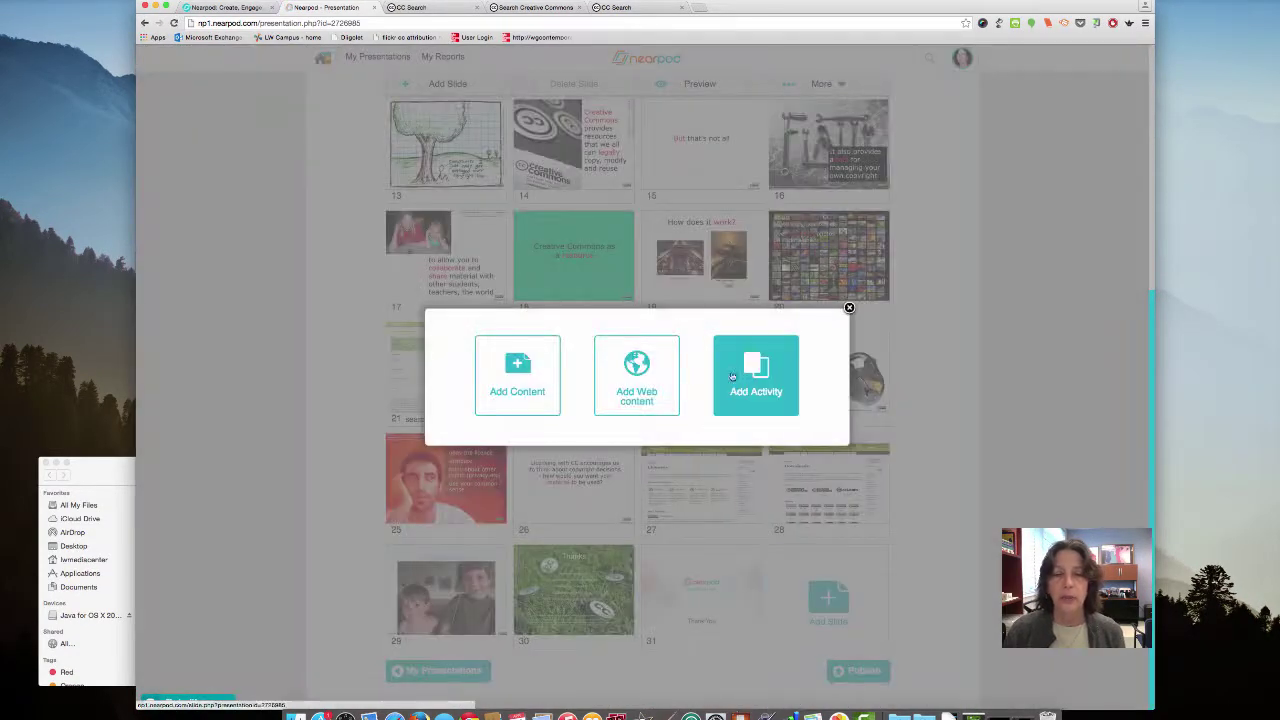
left_click(781, 374)
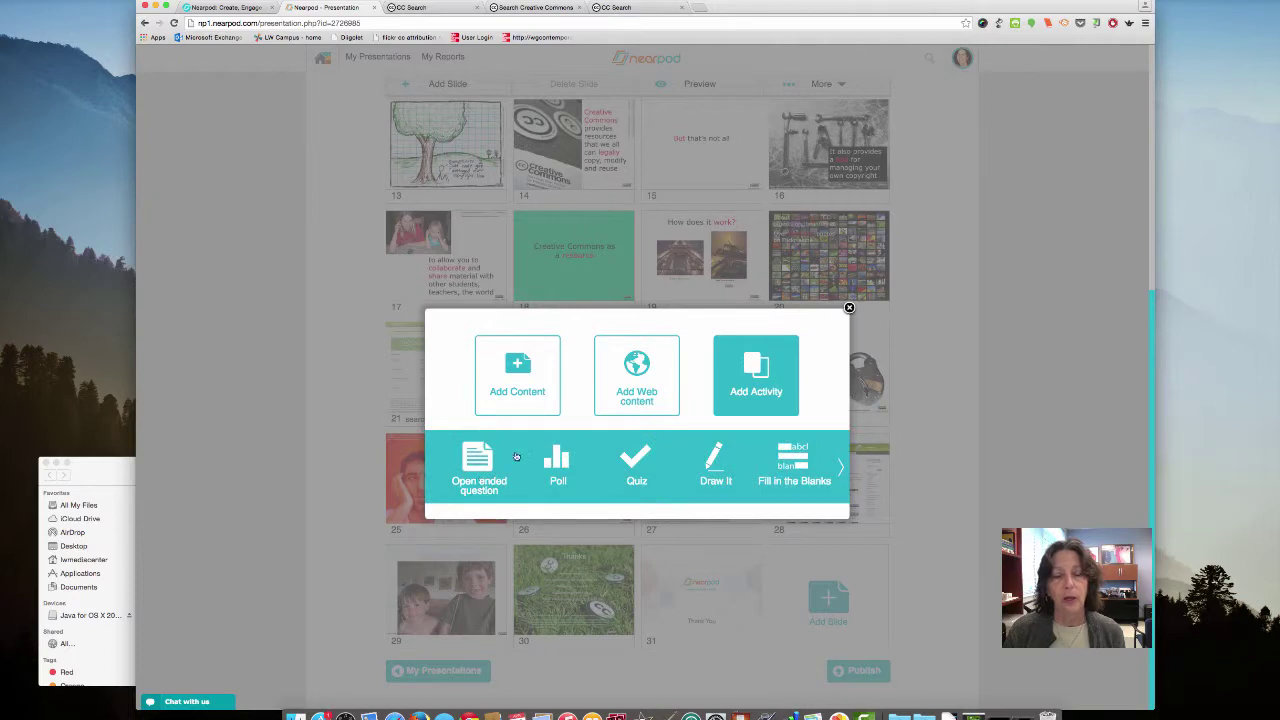
left_click(629, 466)
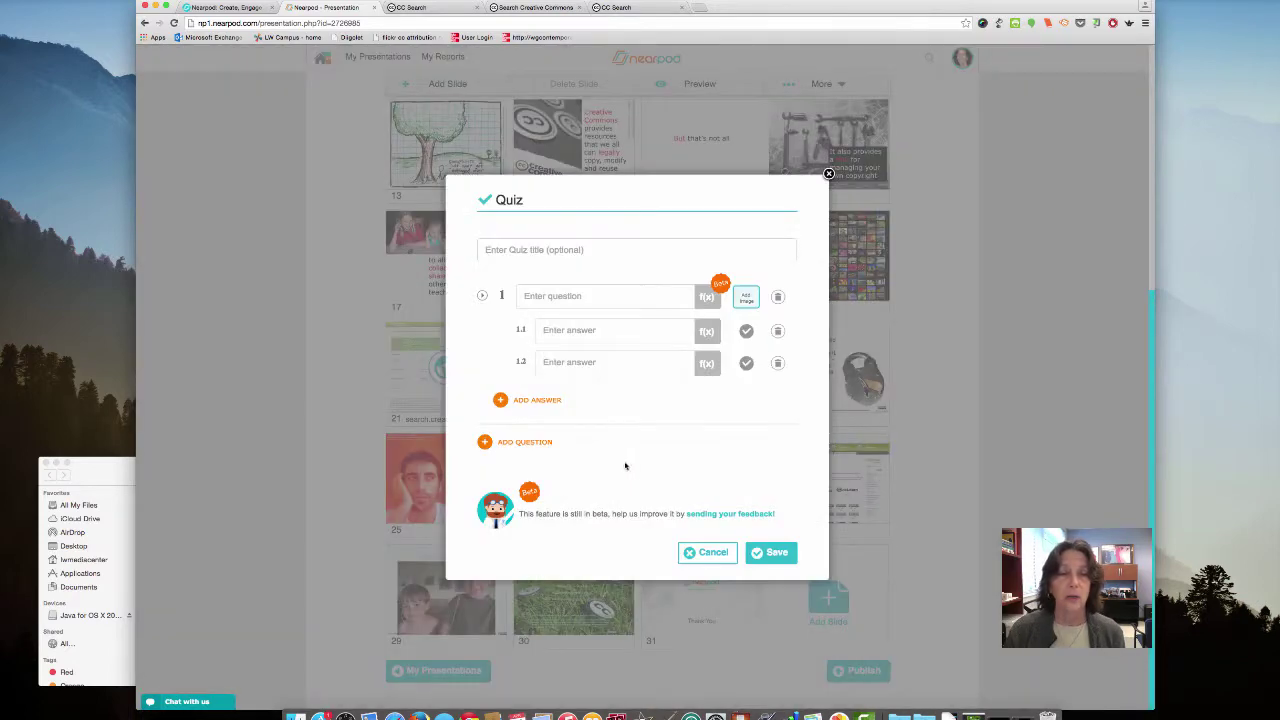
- Title the quiz "Copyright Law" and enter the question "Copyright law was created to be sure that individuals and businesses don't get ripped off."
left_click(486, 249)
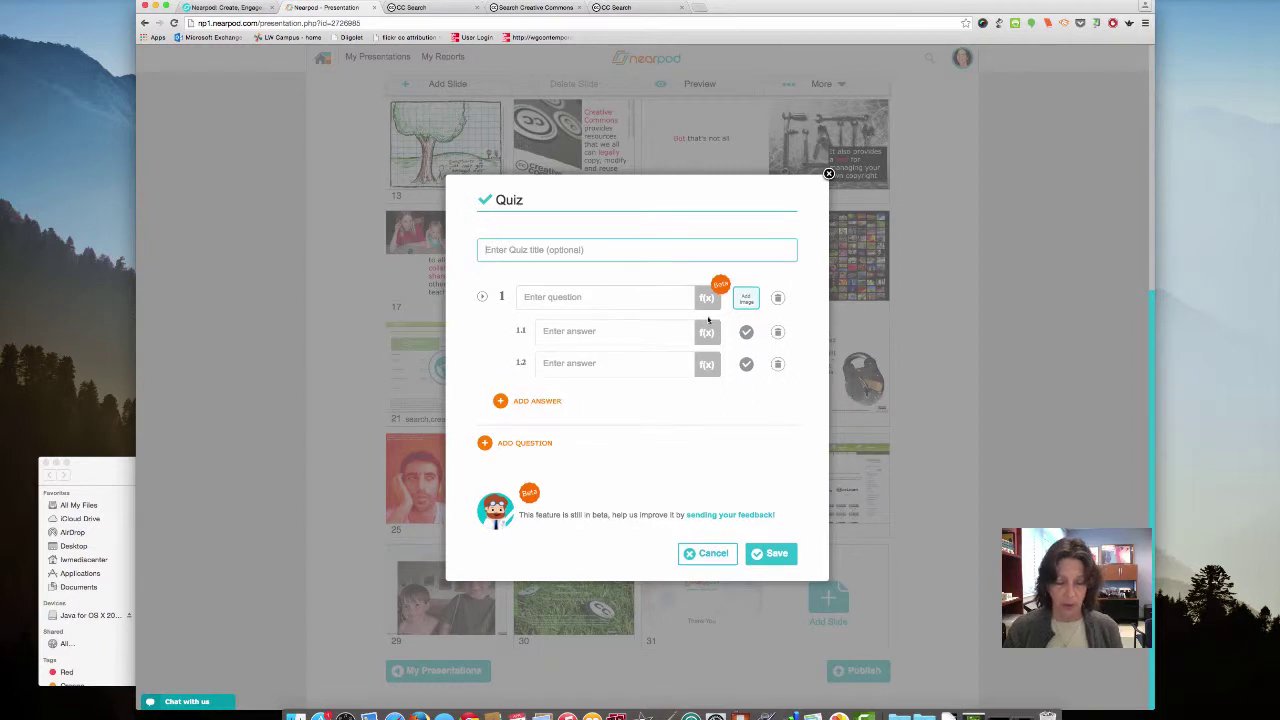
type("Clo=")
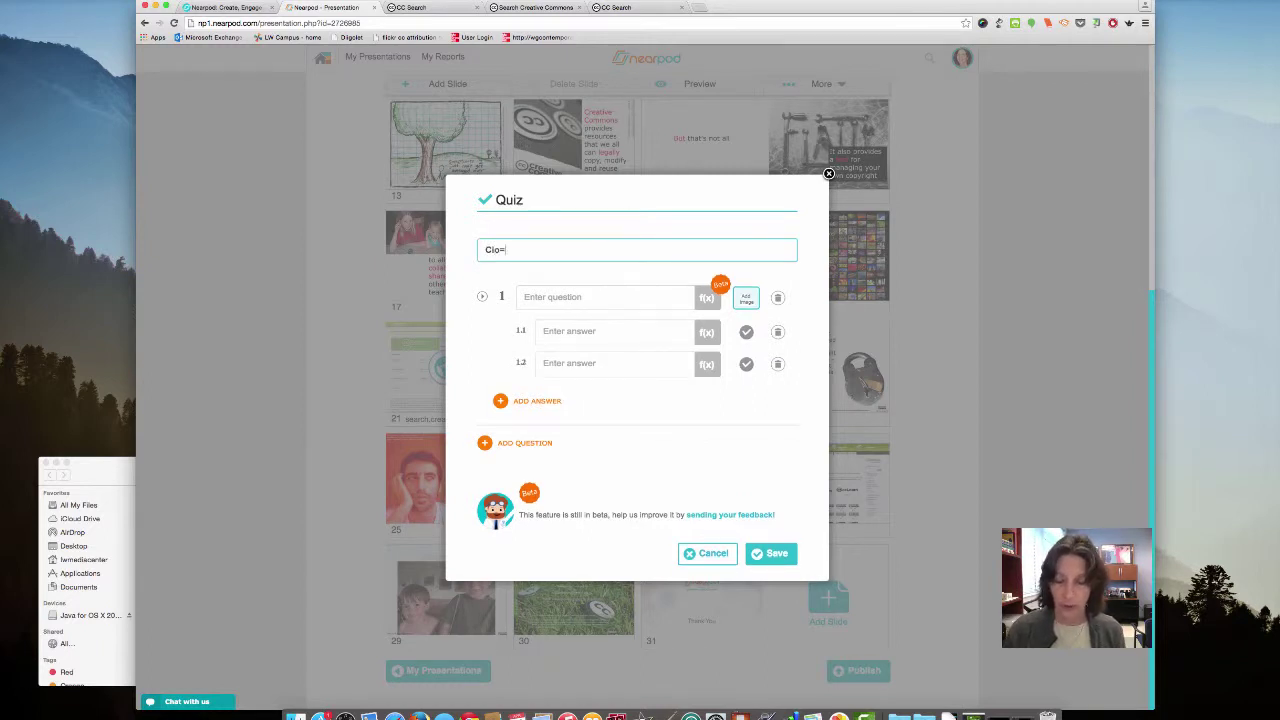
type("op")
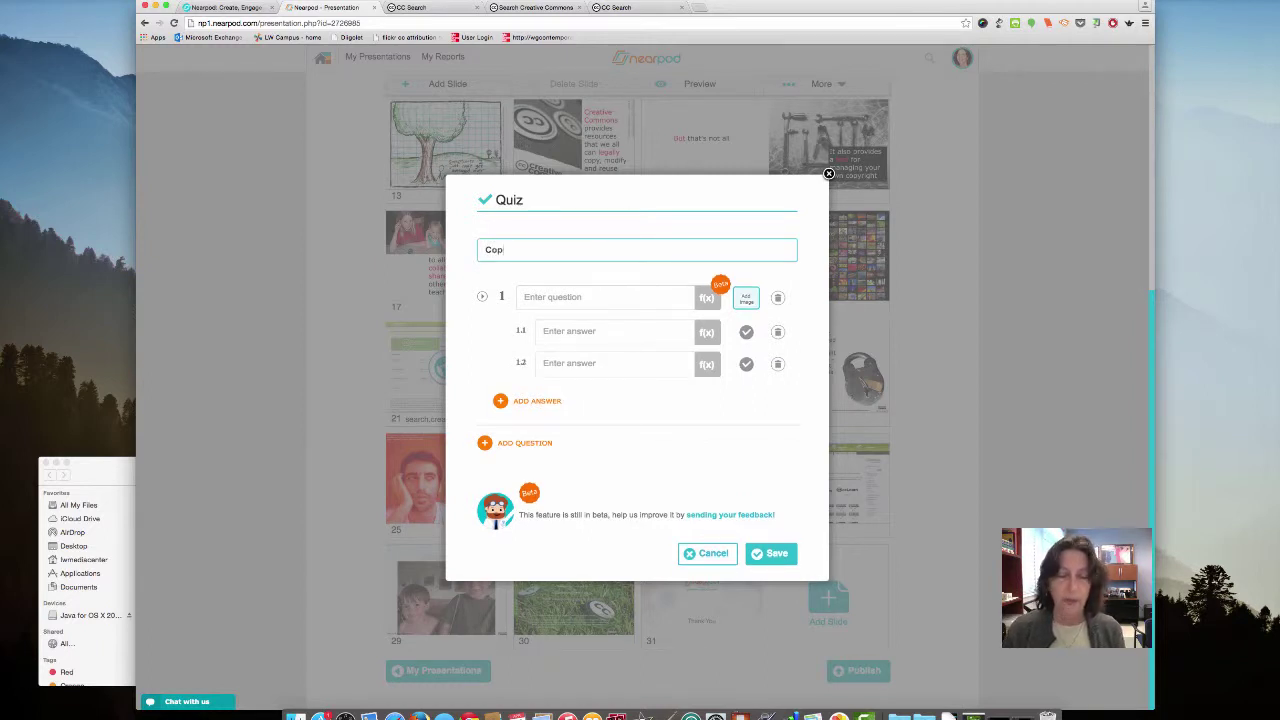
type("yr")
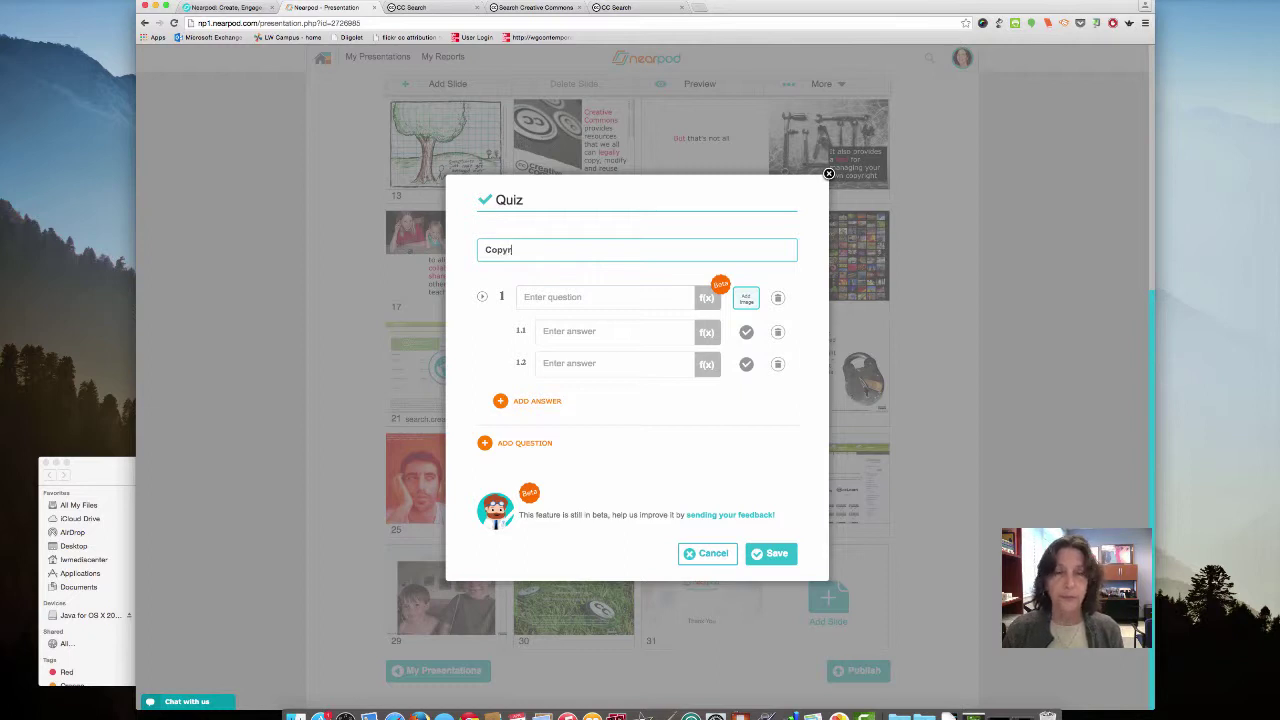
type("ight Law")
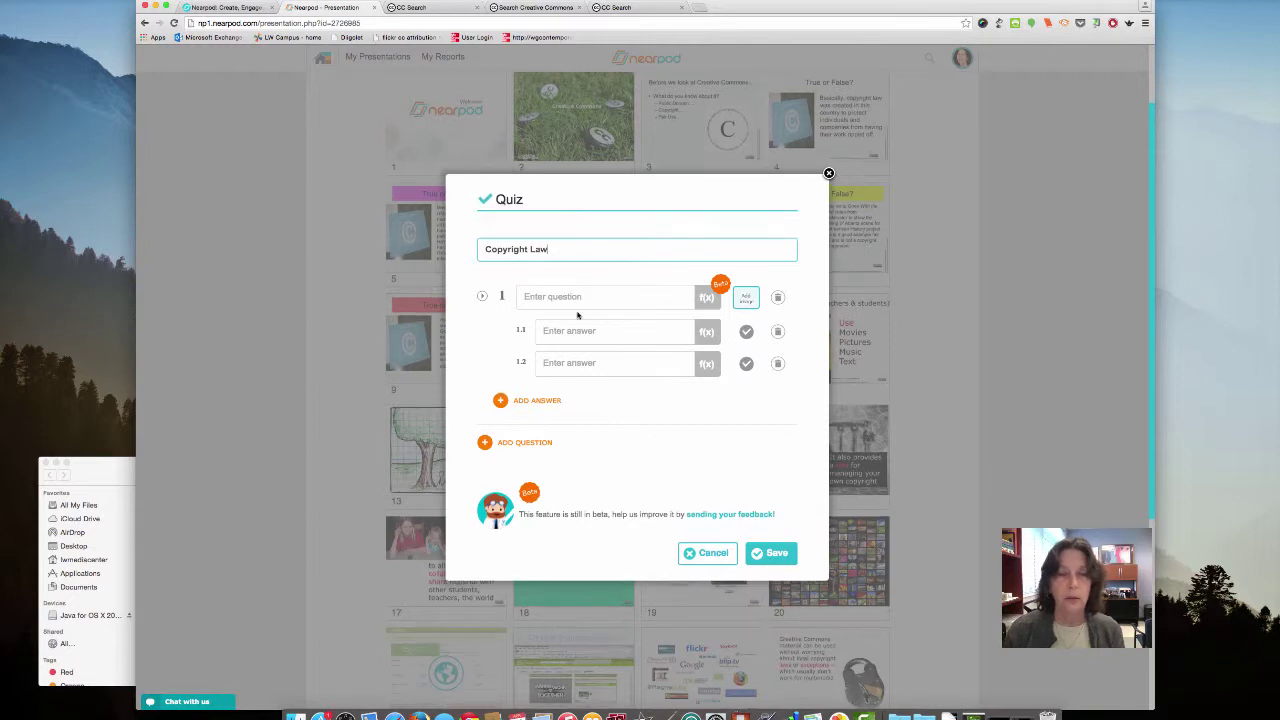
left_click(527, 296)
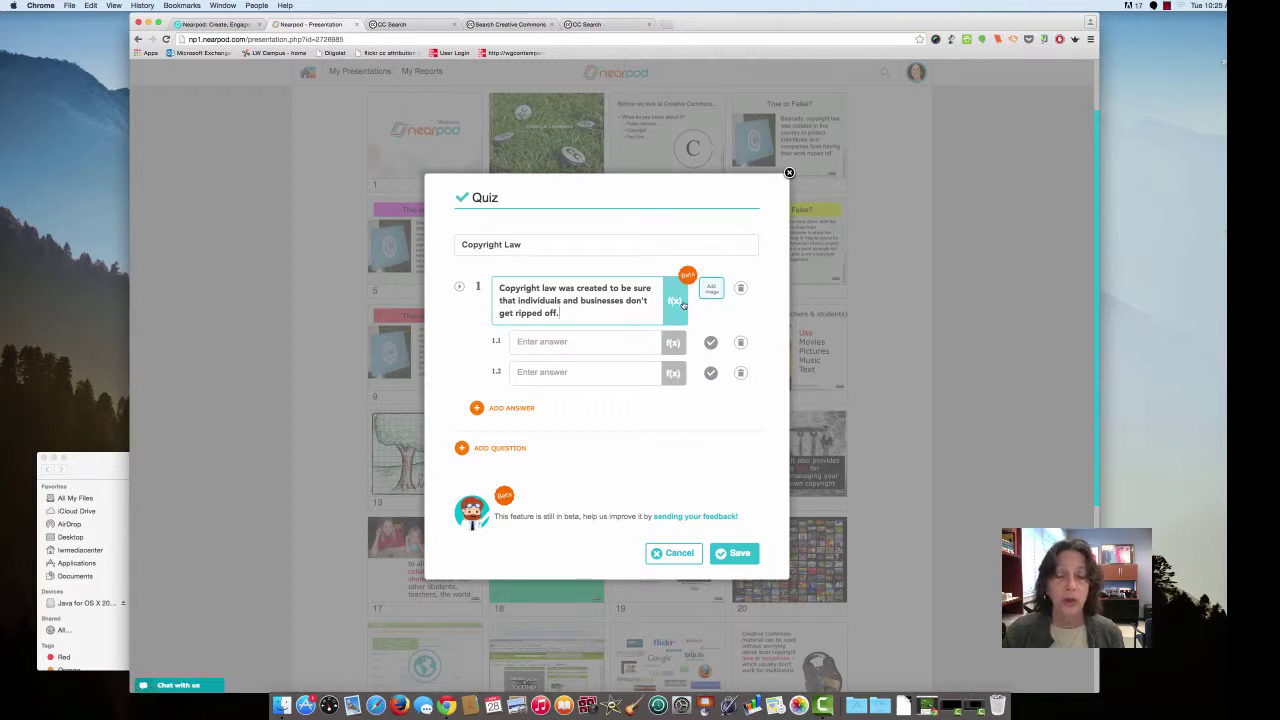
- Enter "True" and "False" as the question's two answers and mark False as the correct one
left_click(537, 341)
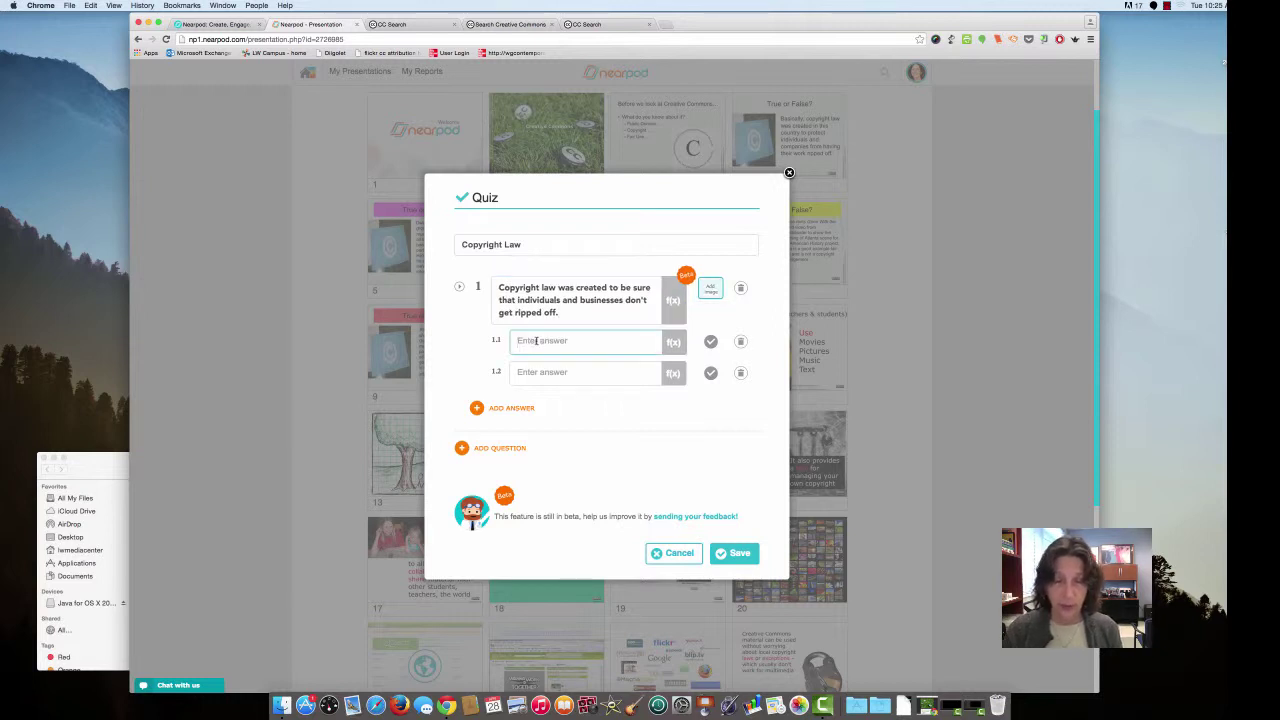
type("Tr")
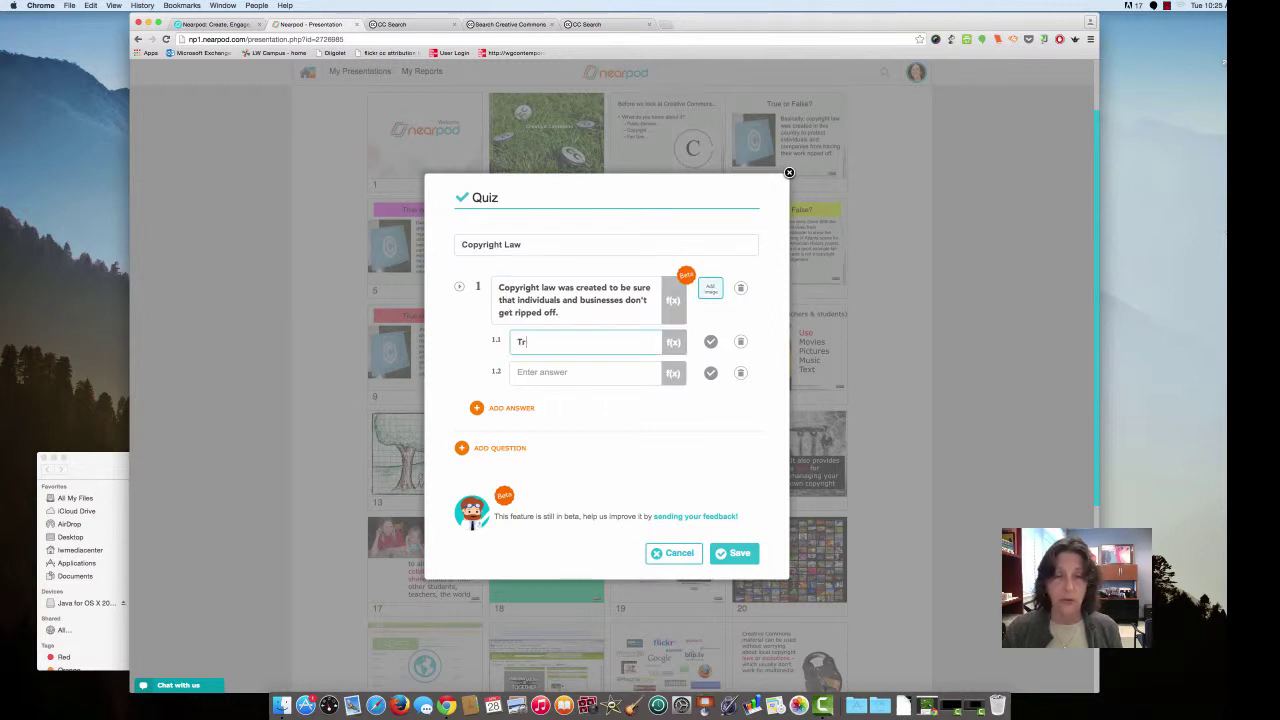
type("ue")
left_click(521, 370)
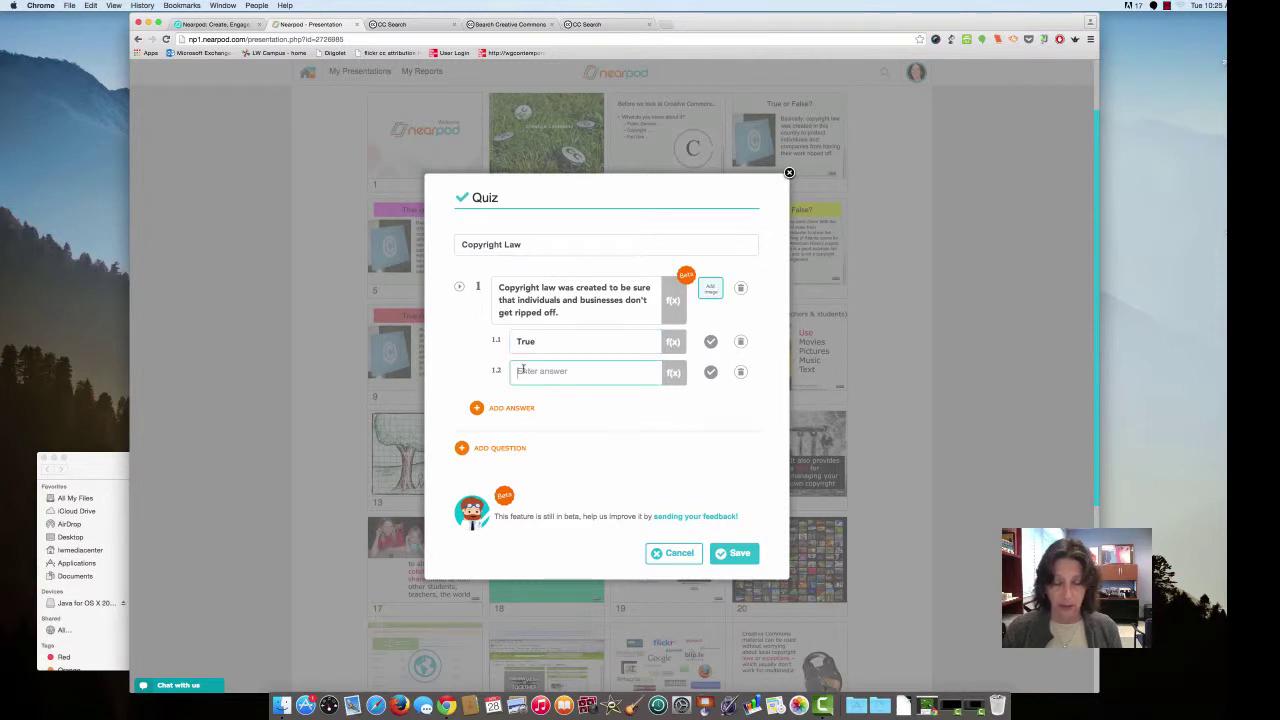
type("False")
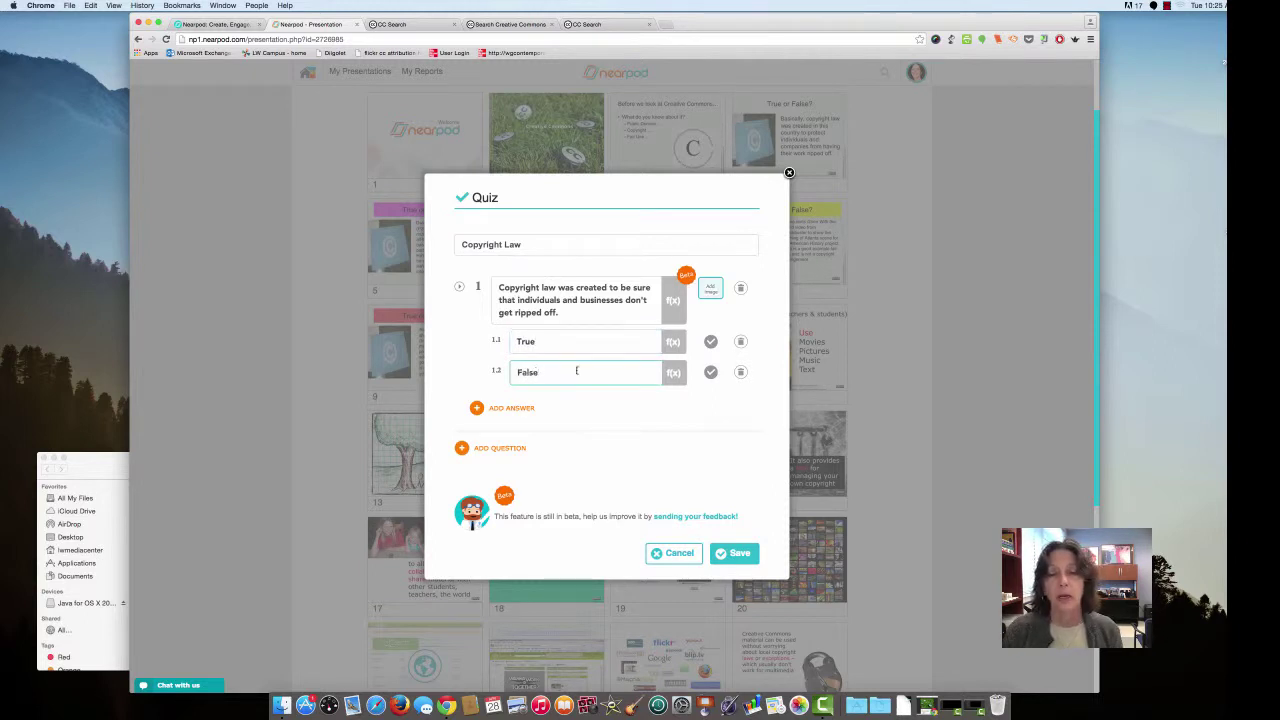
left_click(711, 373)
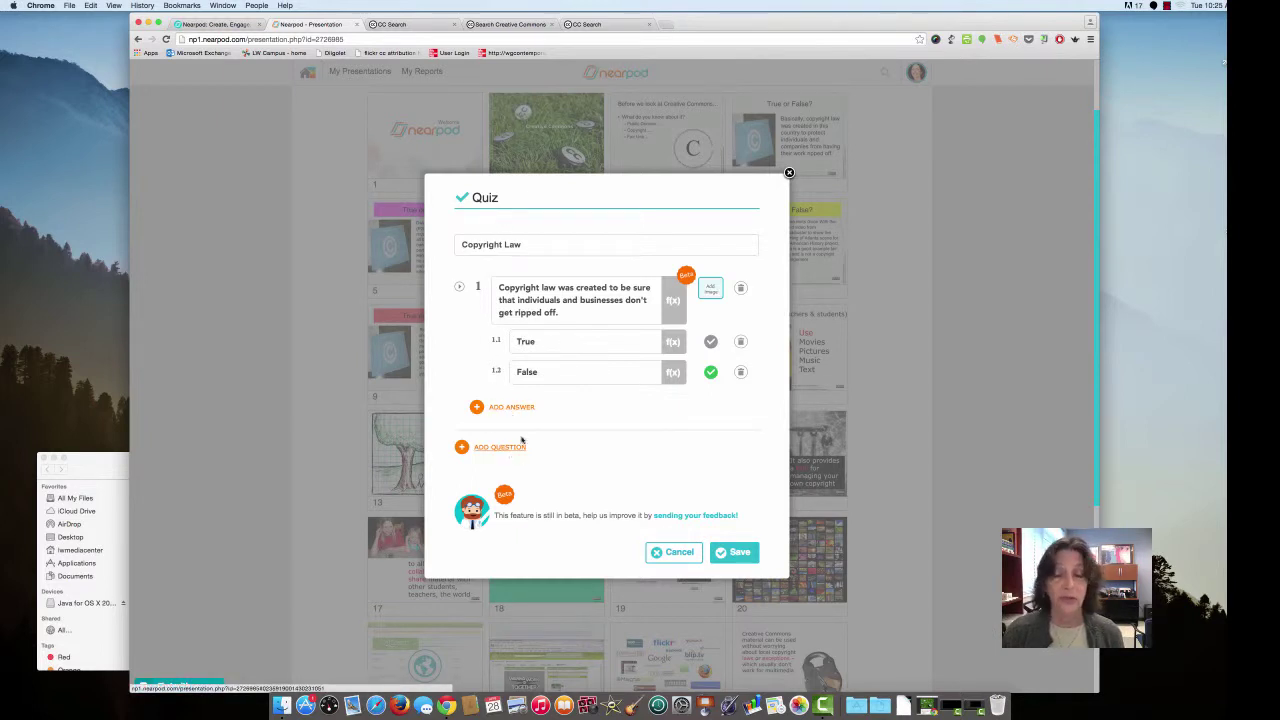
- Save the Copyright Law quiz and move its slide to position 19, directly before the "How does it work?" slide
left_click(733, 562)
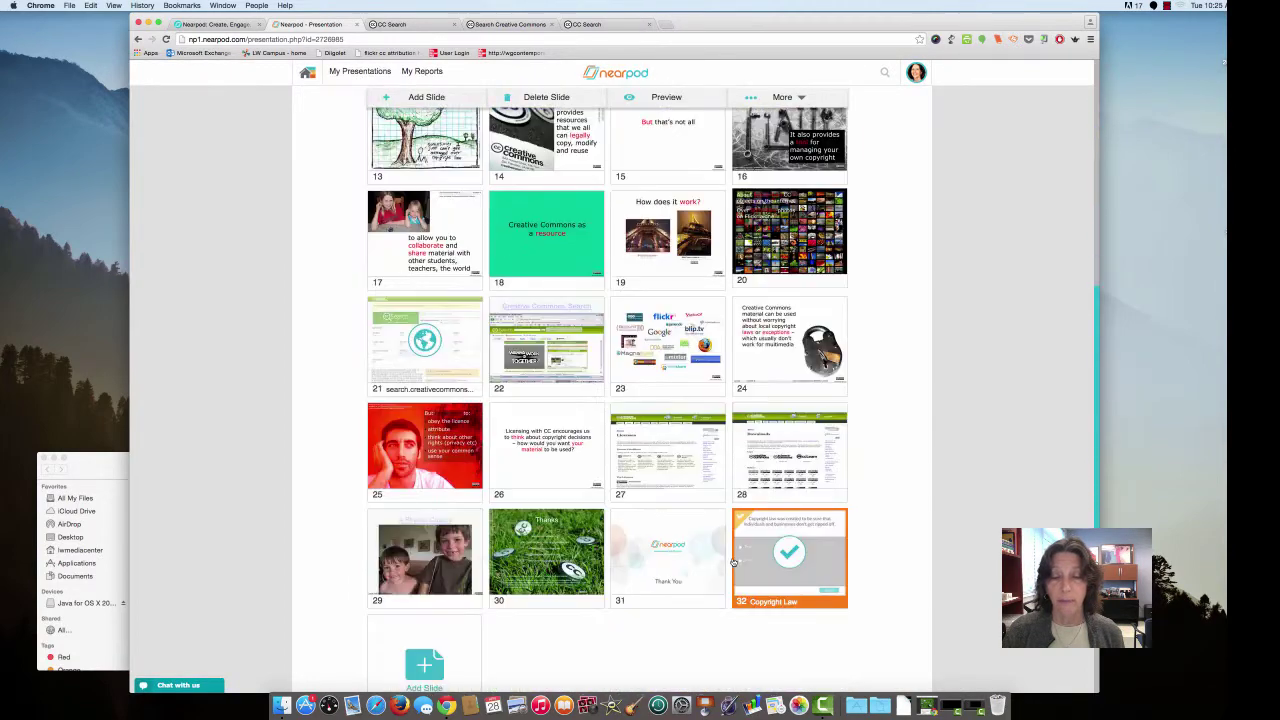
left_click_drag(752, 494, 645, 163)
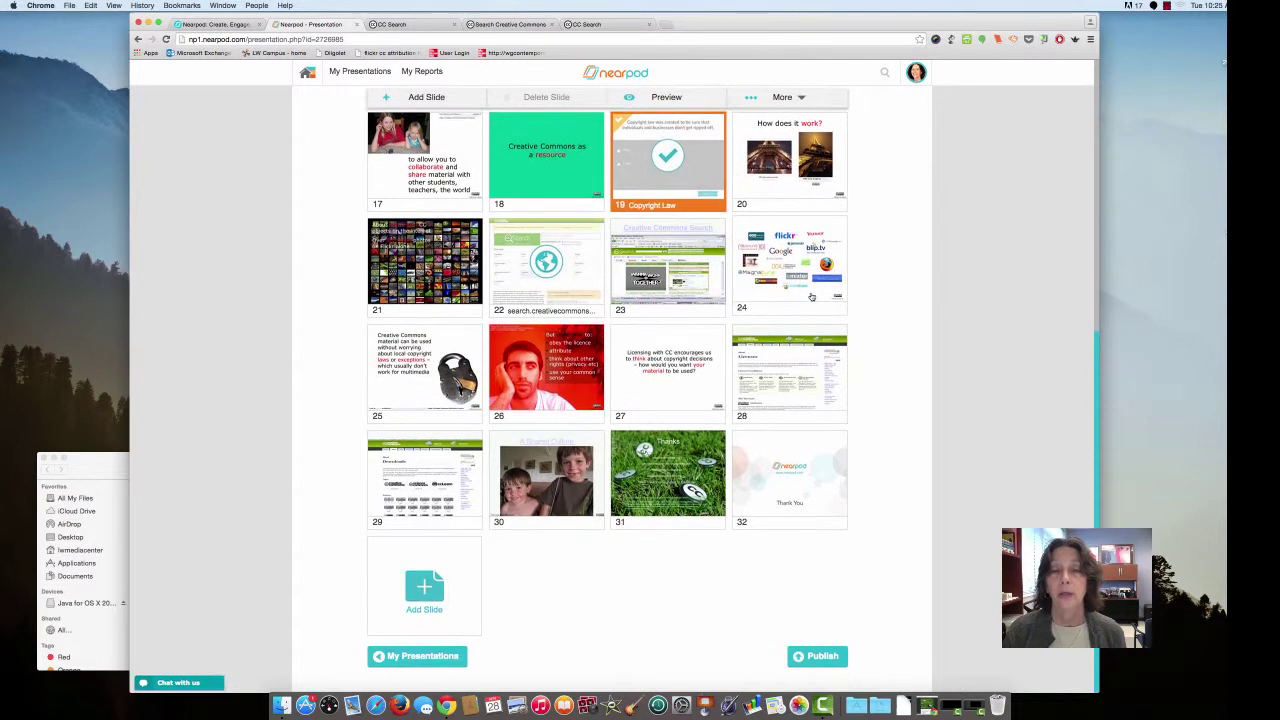
- Move the Copyright Law quiz slide to position 4 and delete the plain white True or False slide directly after it
scroll(811, 295, "up", 8)
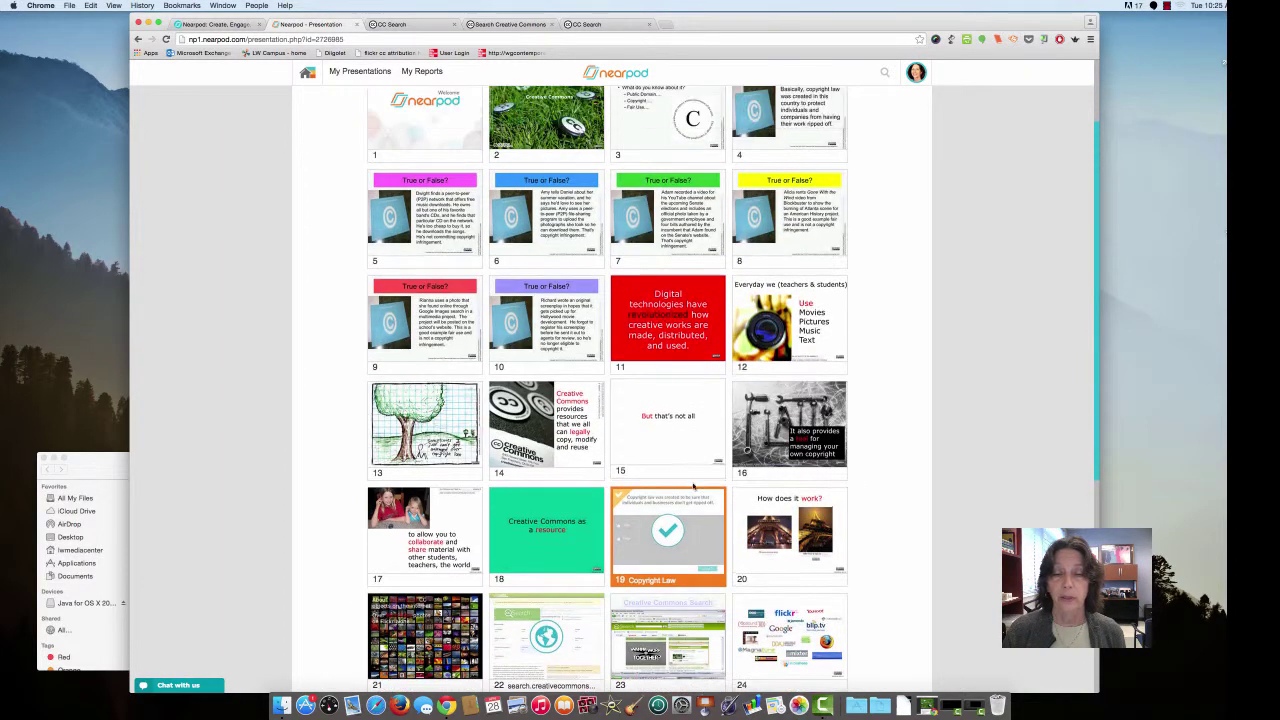
left_click_drag(690, 500, 816, 104)
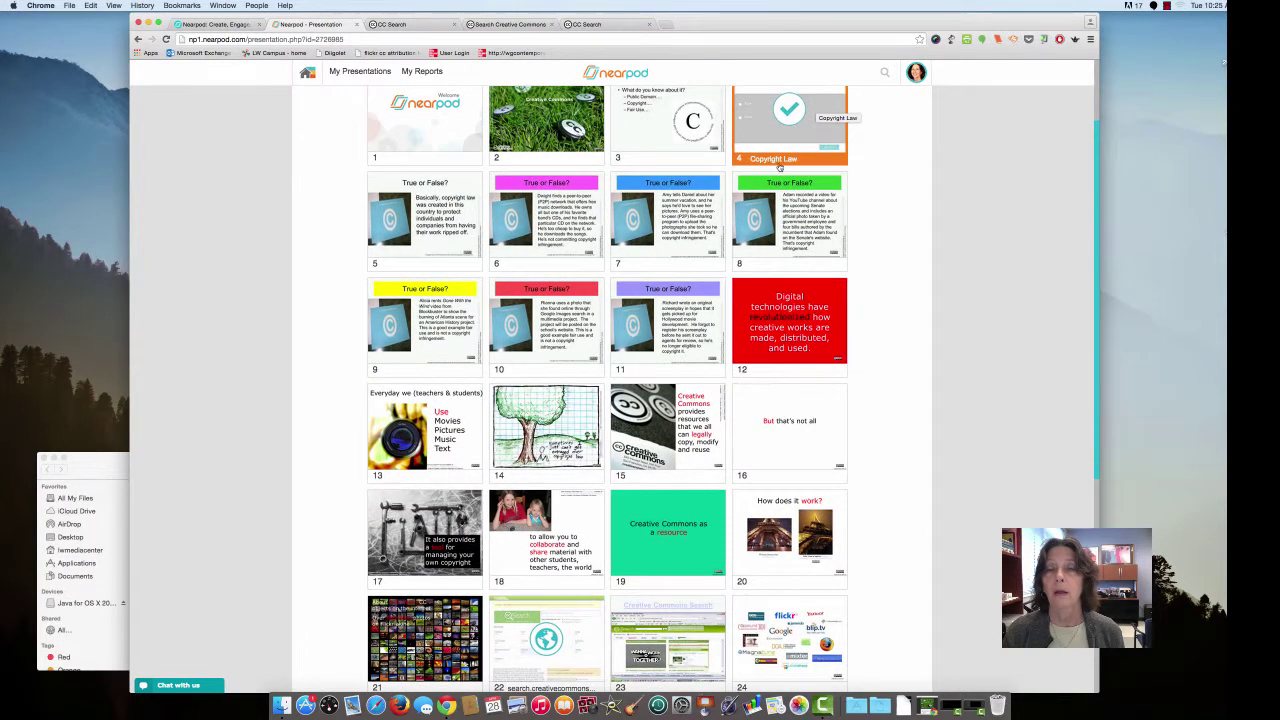
scroll(766, 254, "up", 2)
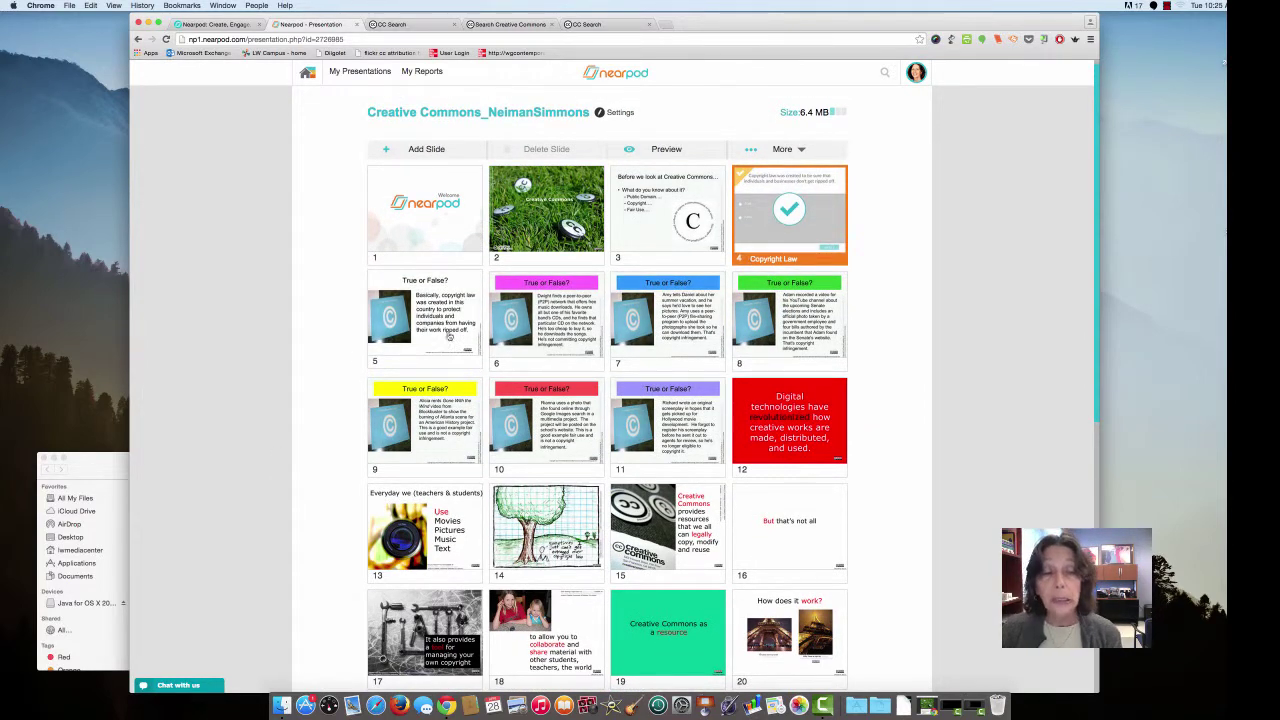
left_click(444, 339)
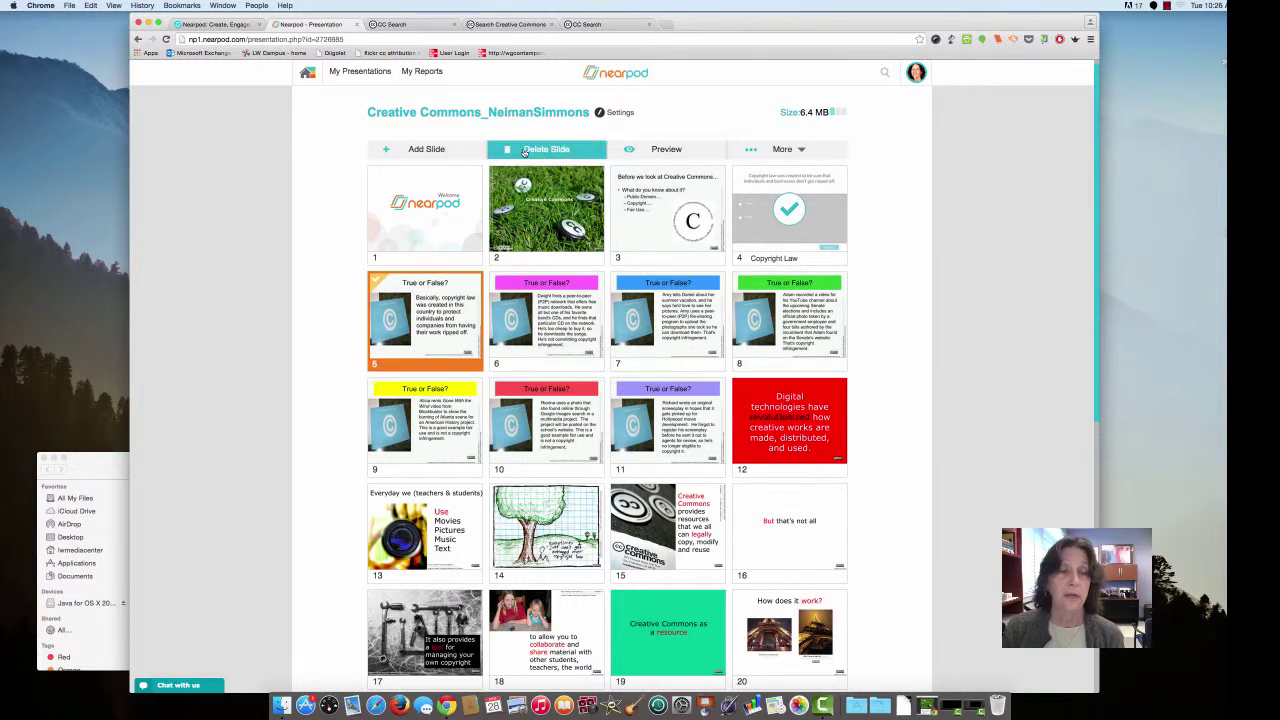
left_click(524, 152)
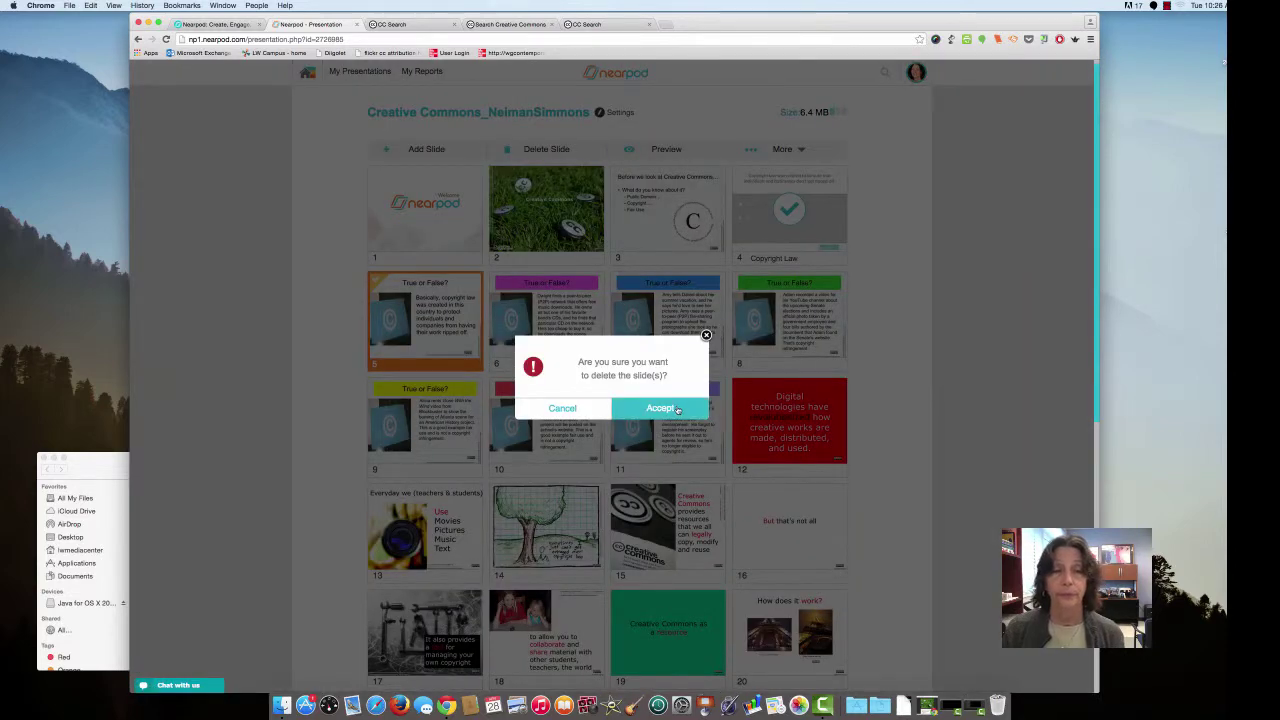
left_click(660, 408)
- Start a new video slide with YouTube as the source and search for "shared culture"
scroll(700, 450, "down", 5)
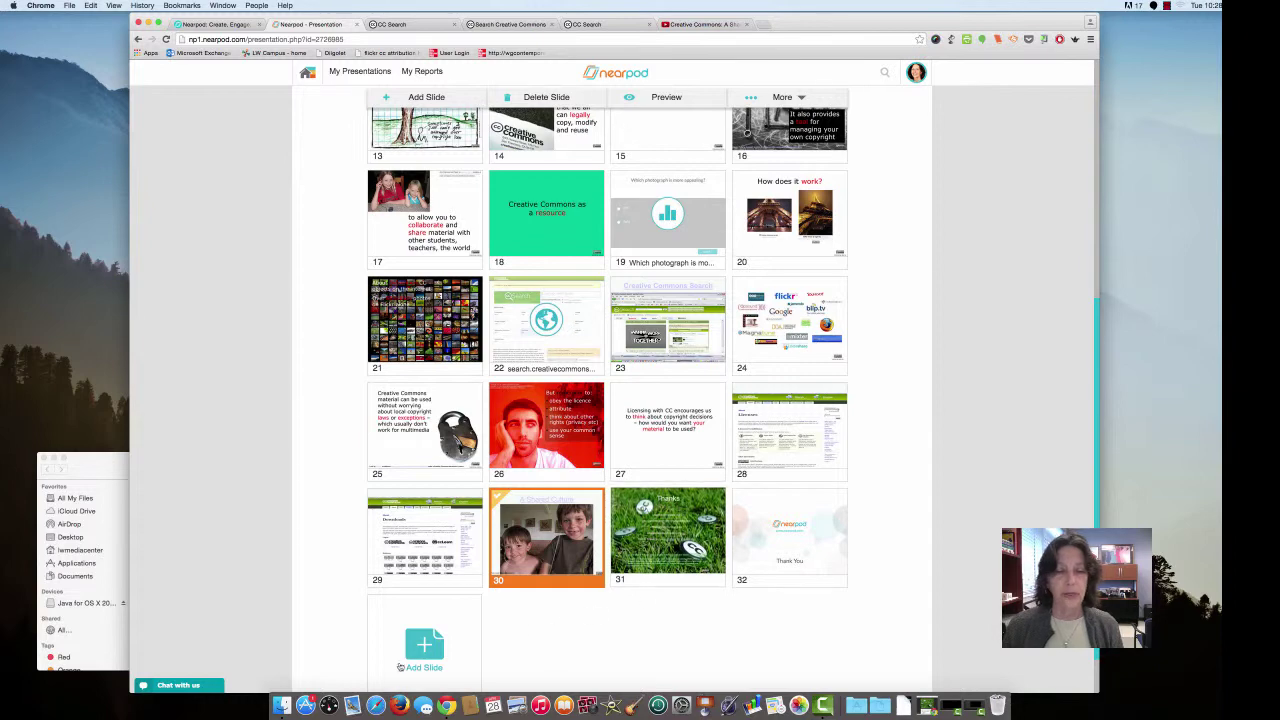
left_click(425, 653)
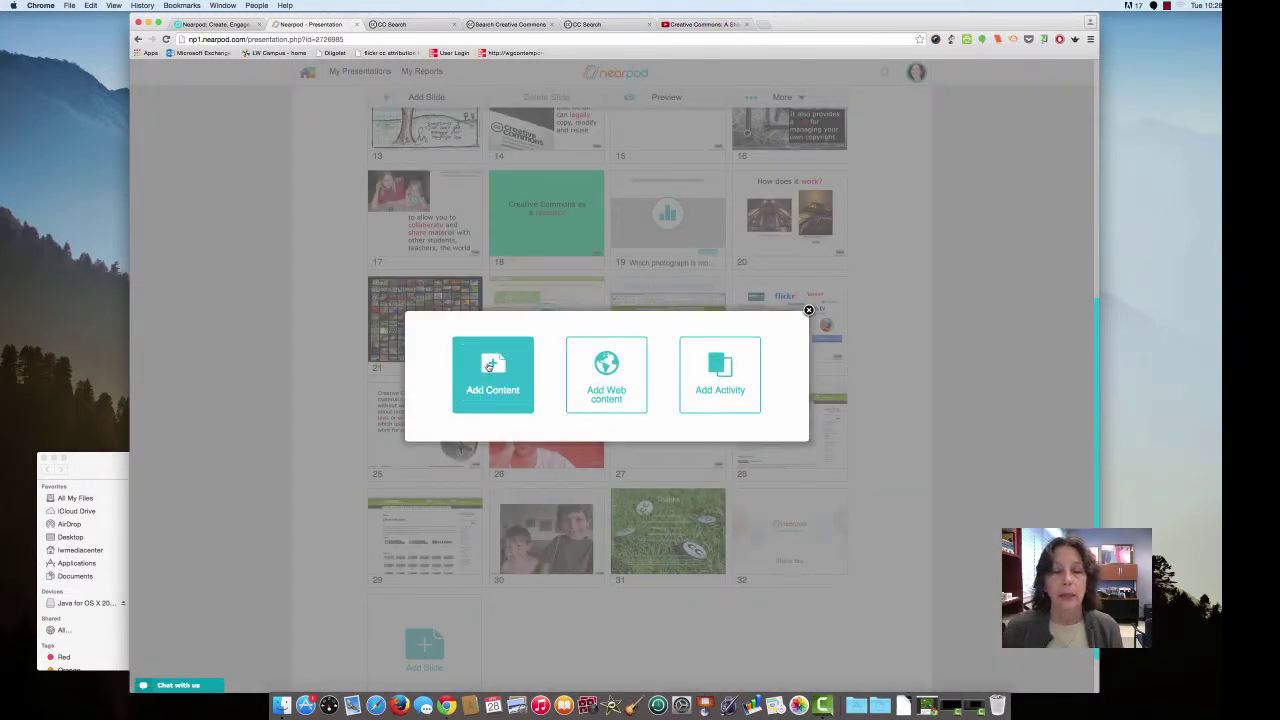
left_click(489, 366)
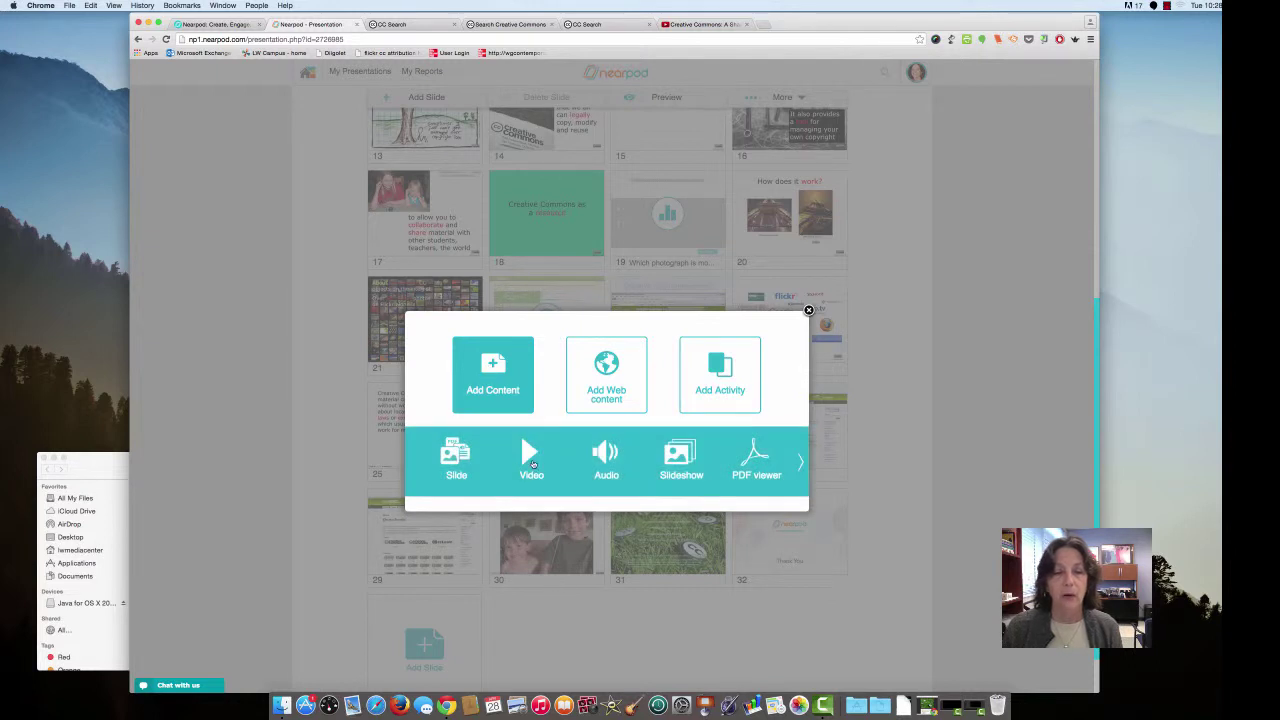
left_click(531, 460)
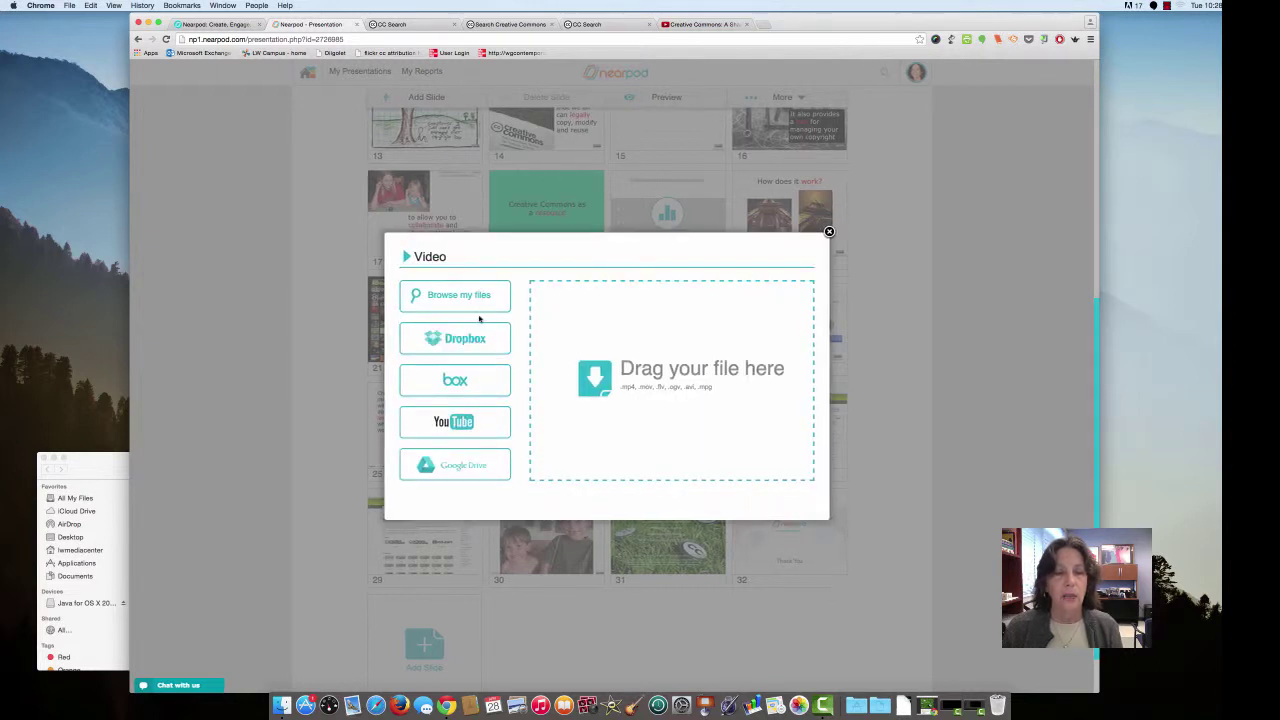
left_click(460, 428)
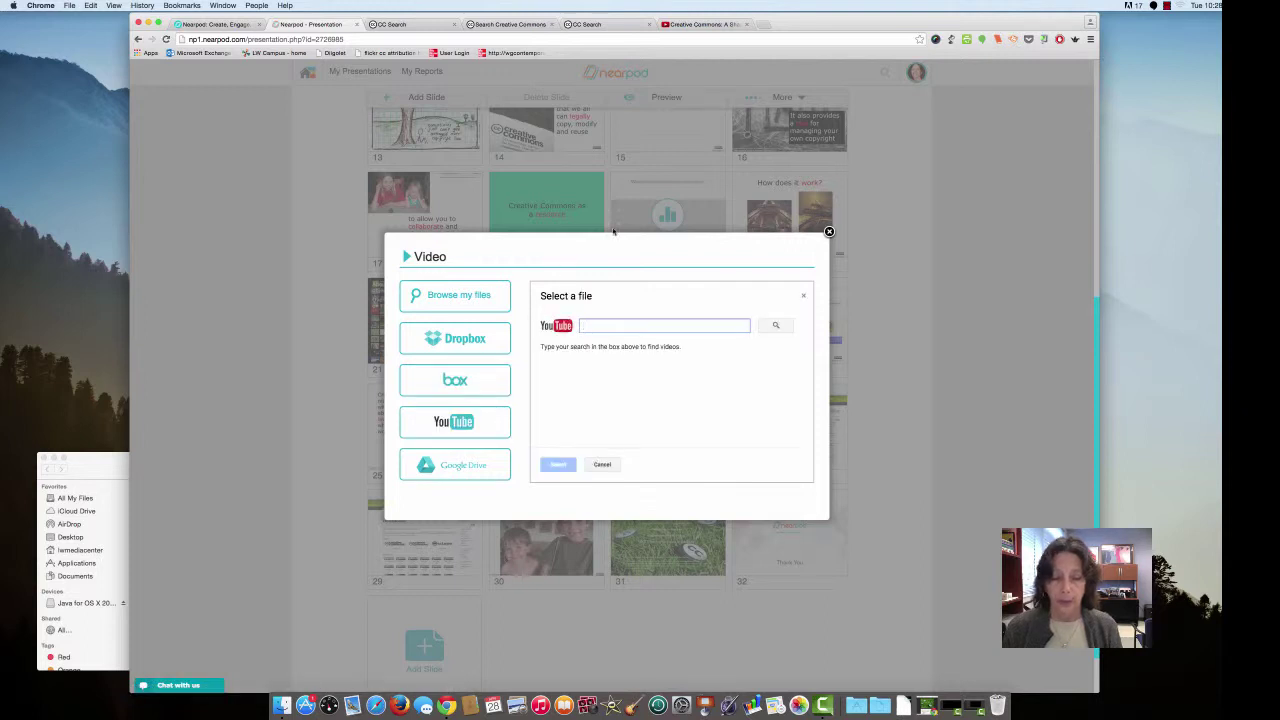
type("shared culture")
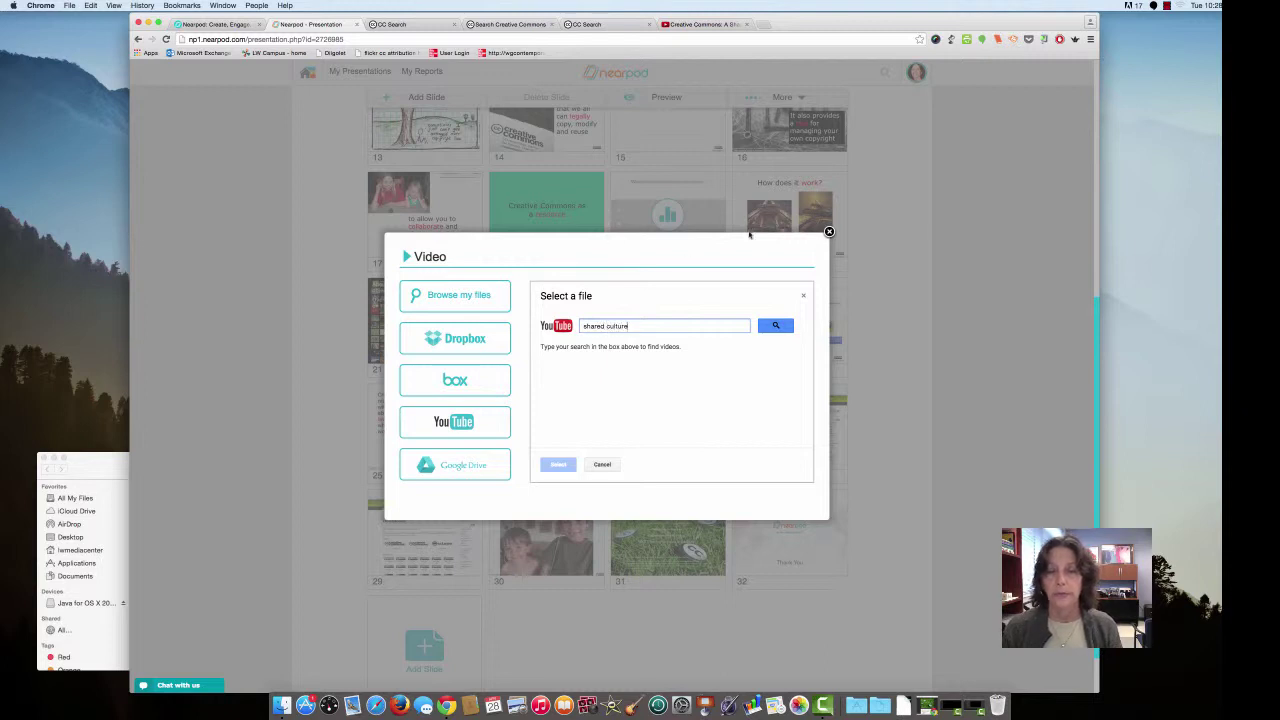
left_click(776, 326)
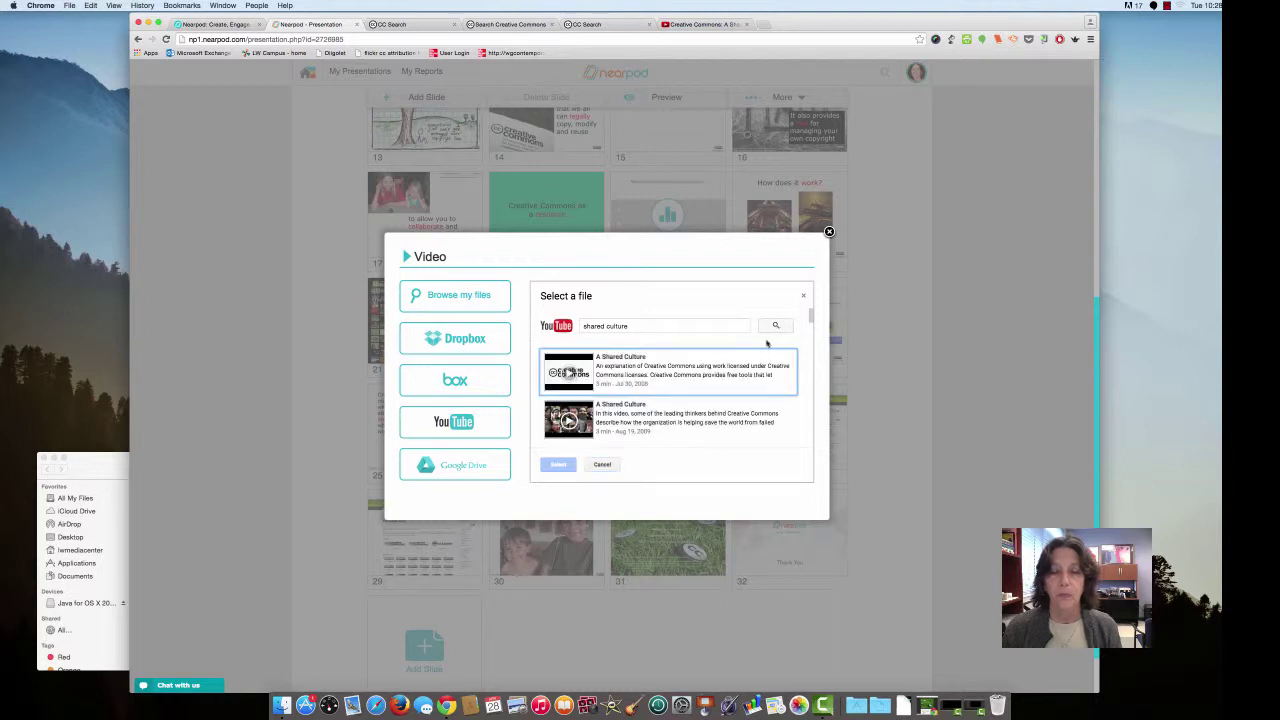
- Add the first "A Shared Culture" video and move its slide to position 30, directly before the photo of the two boys
left_click(678, 371)
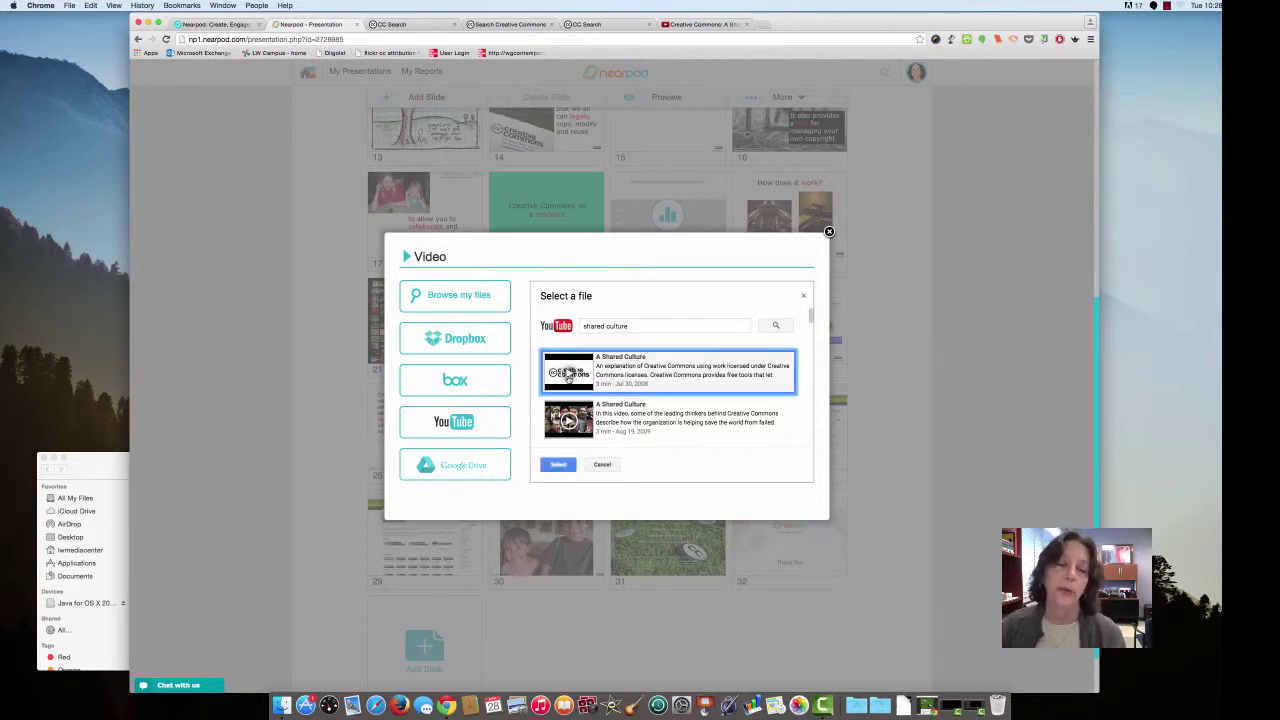
left_click(569, 375)
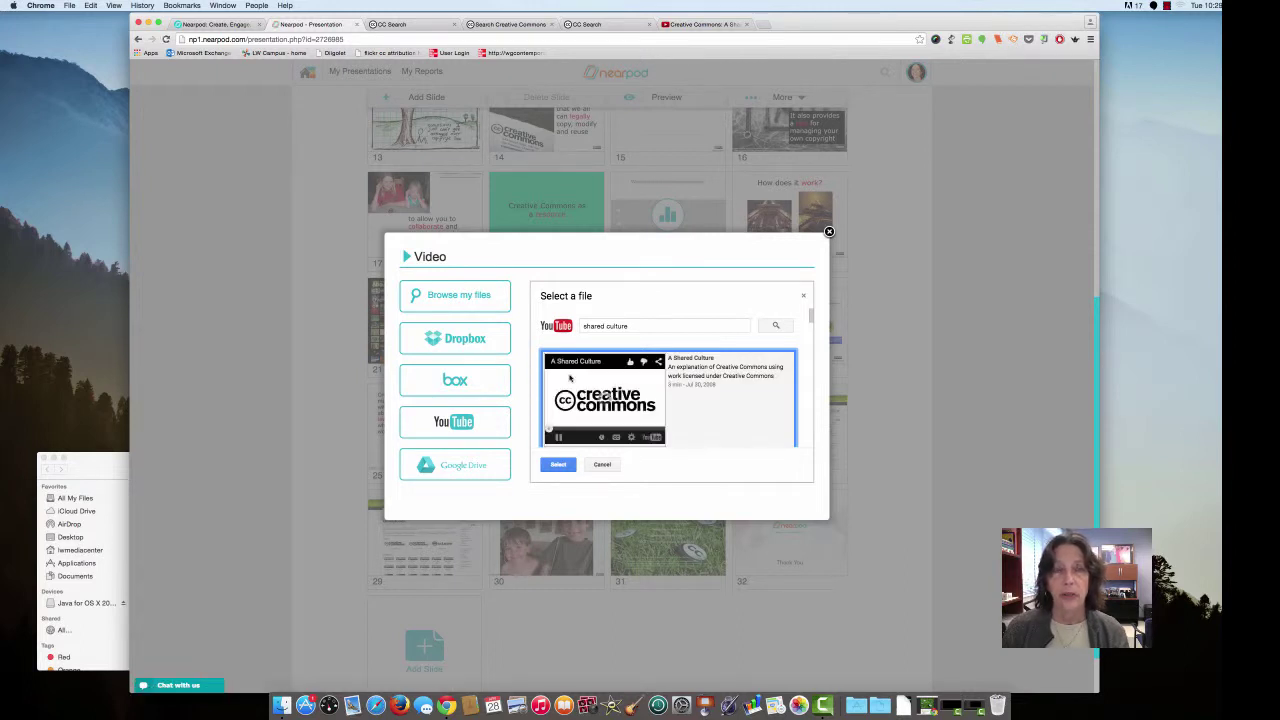
left_click(558, 464)
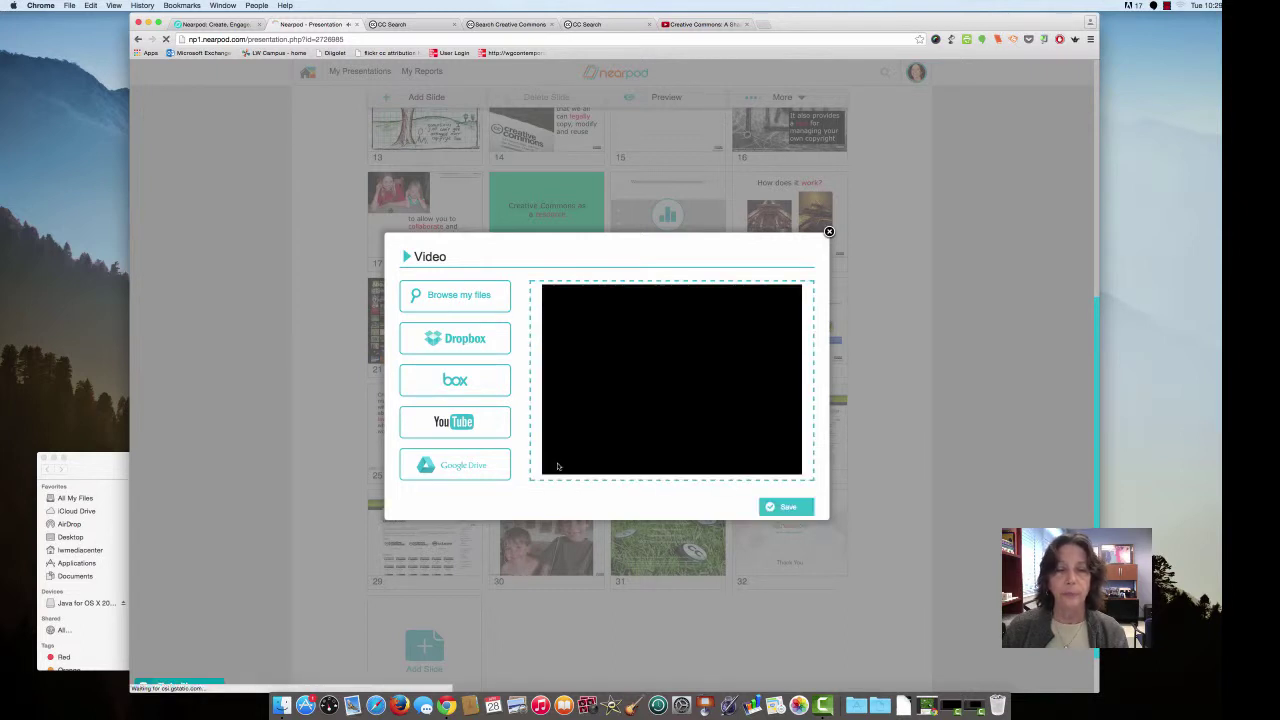
left_click(557, 467)
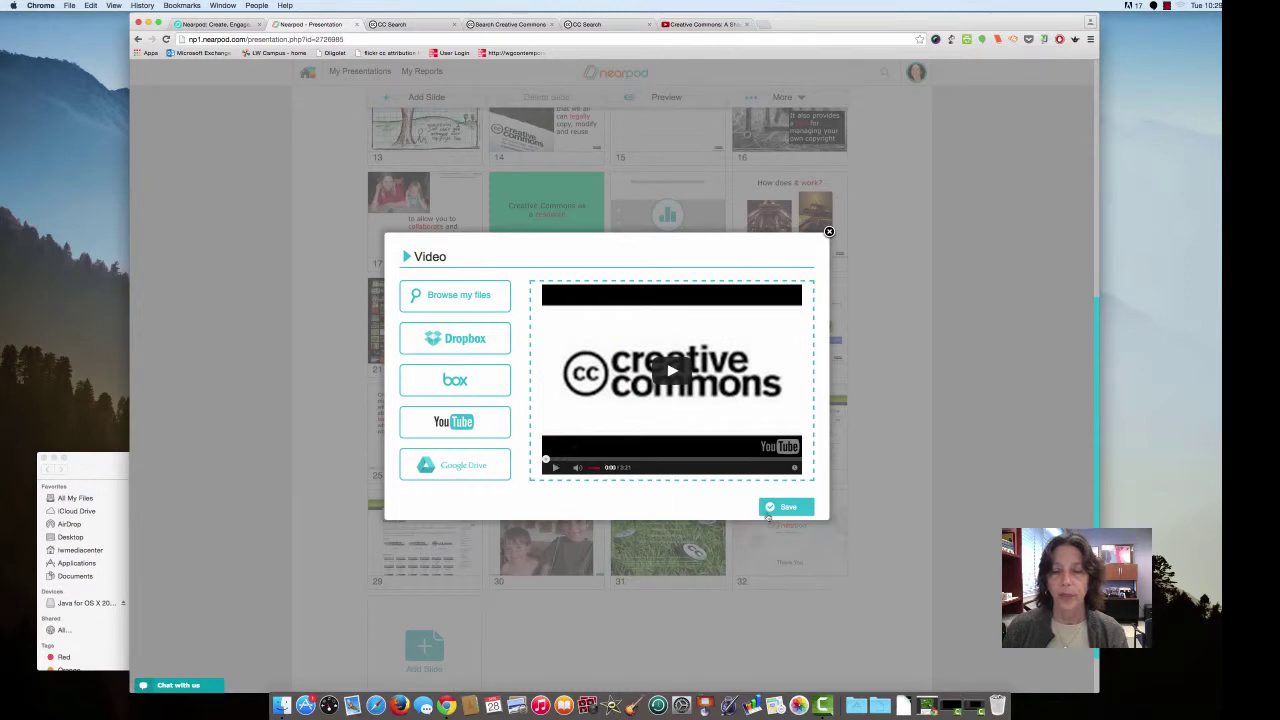
left_click(801, 513)
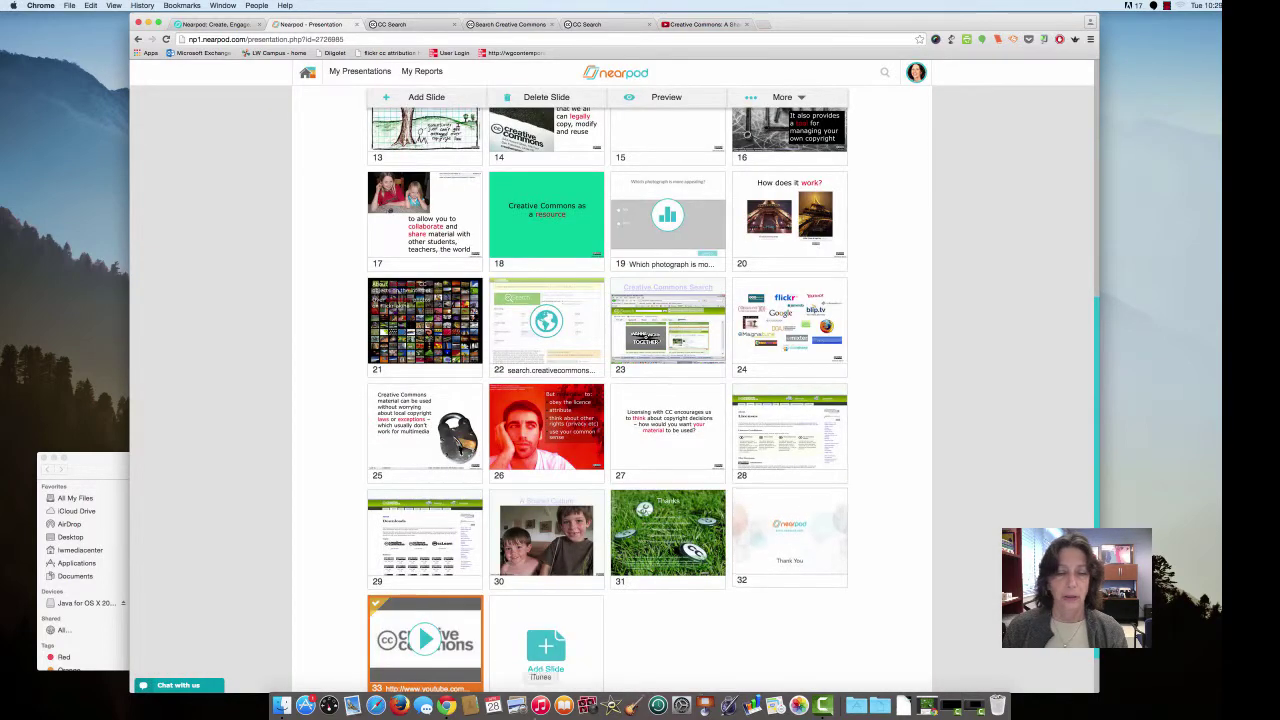
left_click_drag(447, 662, 572, 558)
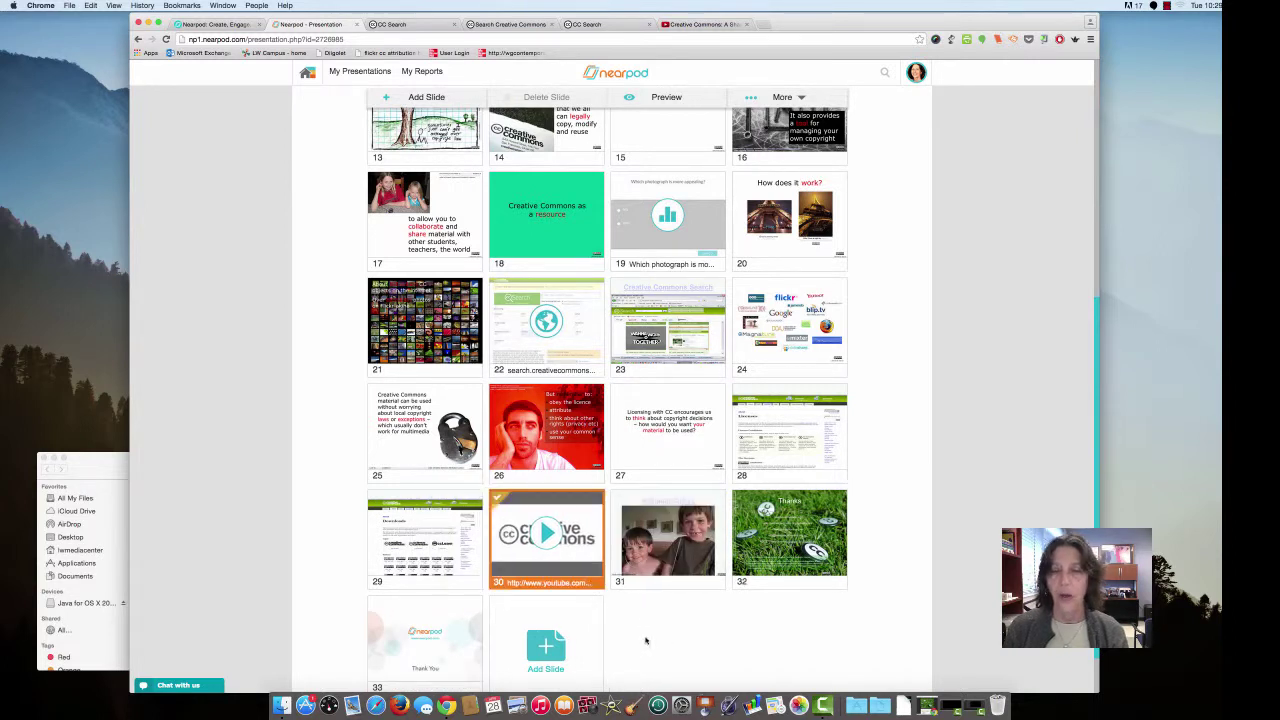
- Start publishing the presentation and shorten its title to "Creative Common"
scroll(645, 640, "down", 2)
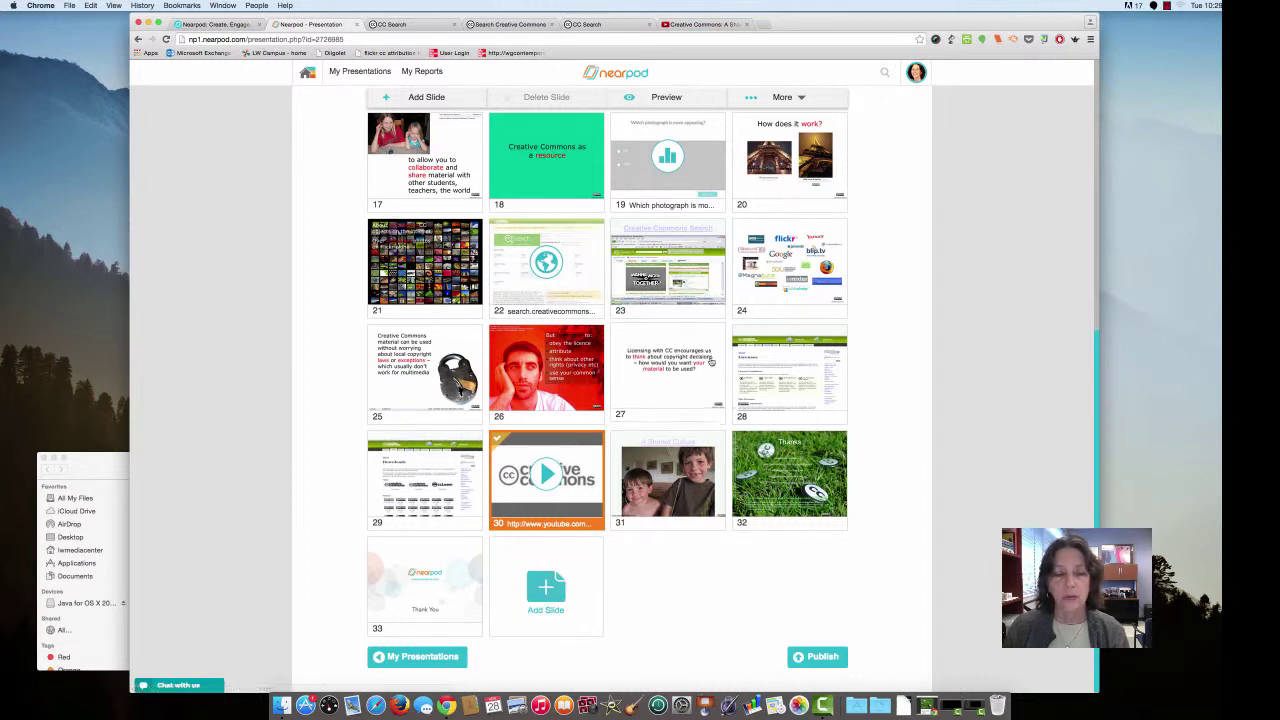
left_click(816, 660)
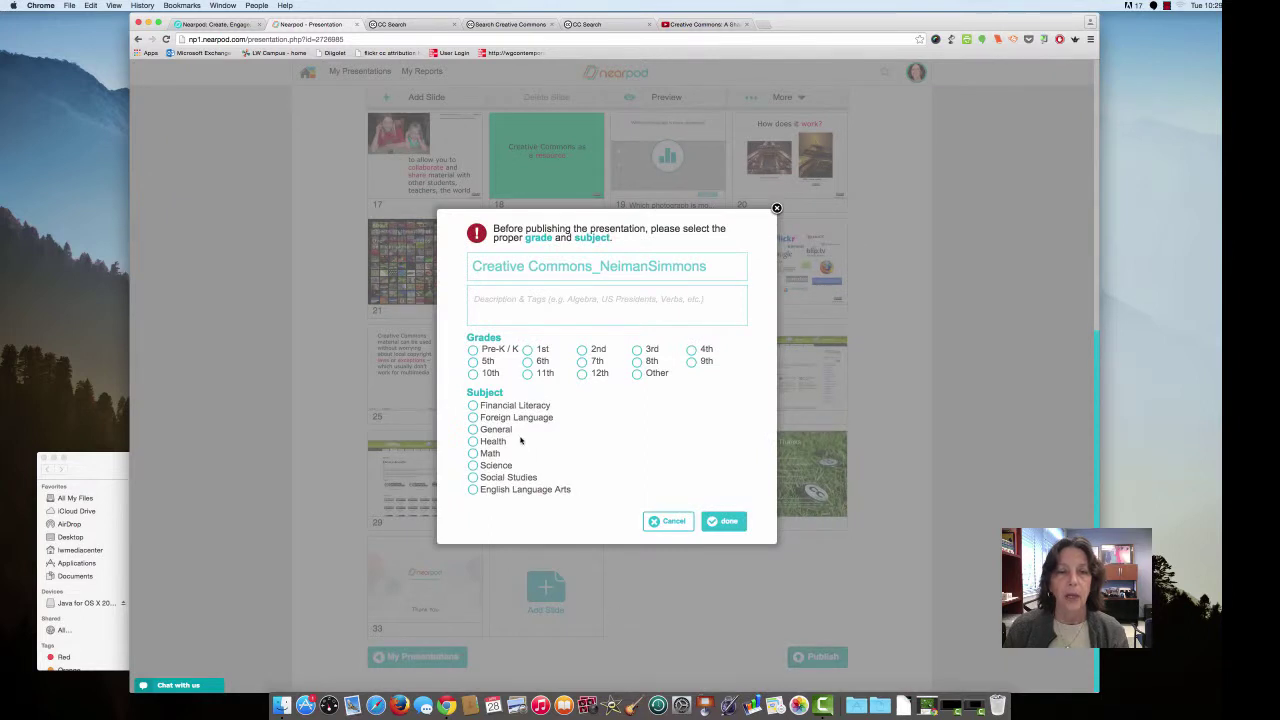
triple_click(714, 268)
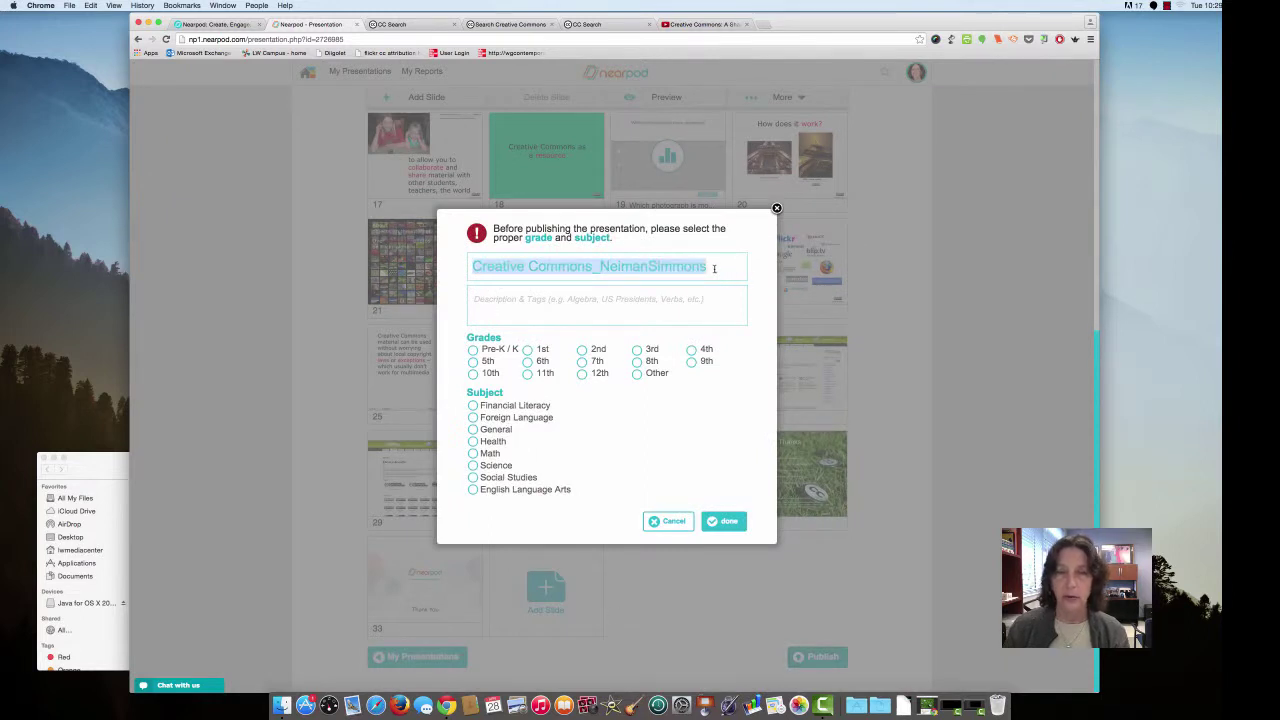
left_click(714, 268)
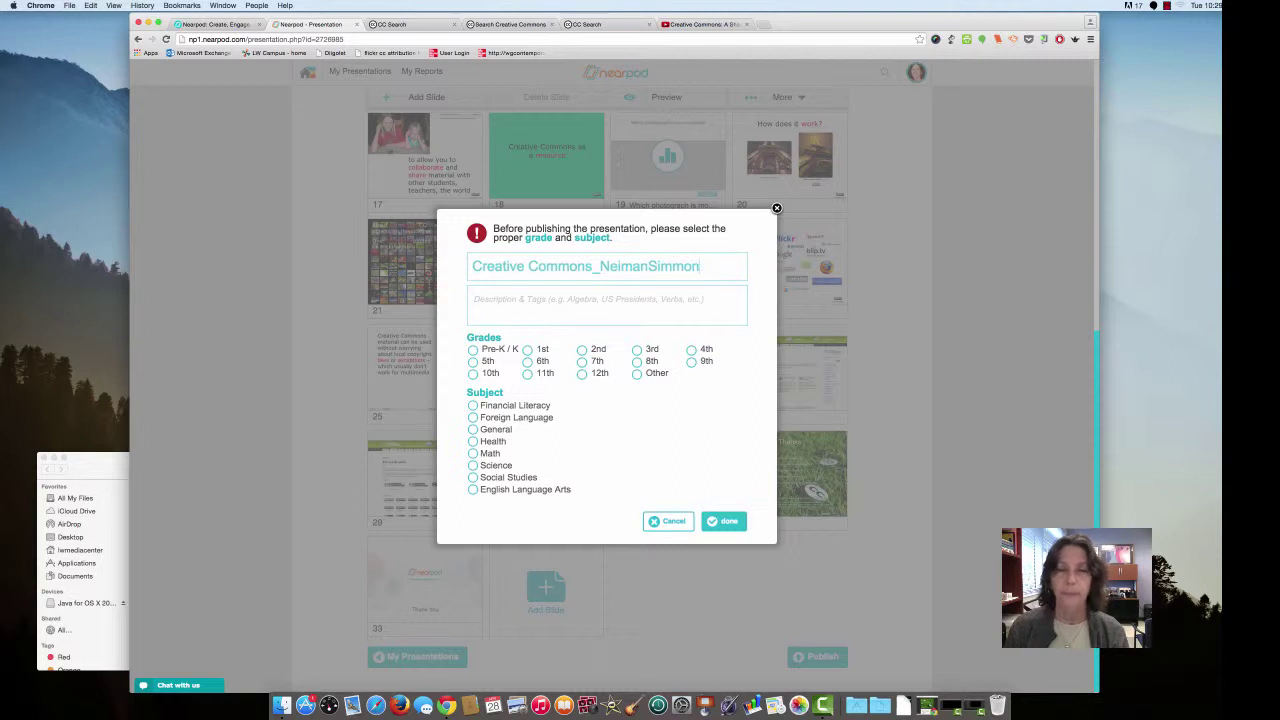
key("BackSpace")
key("BackSpace")
key("BackSpace")
key("BackSpace")
key("BackSpace")
key("BackSpace")
key("BackSpace")
key("BackSpace")
key("BackSpace")
key("BackSpace")
key("BackSpace")
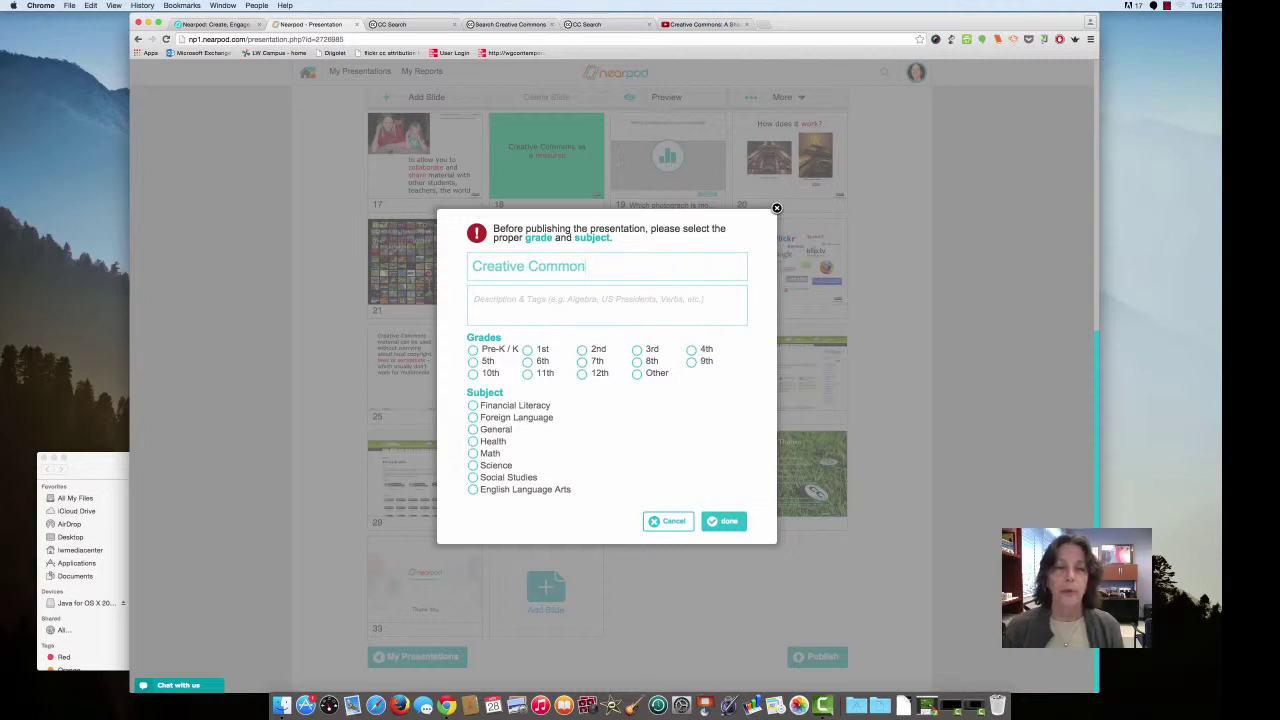
- Enter "copyright" as the description, set the grade to Other and the subject to General, and publish the presentation
left_click(588, 312)
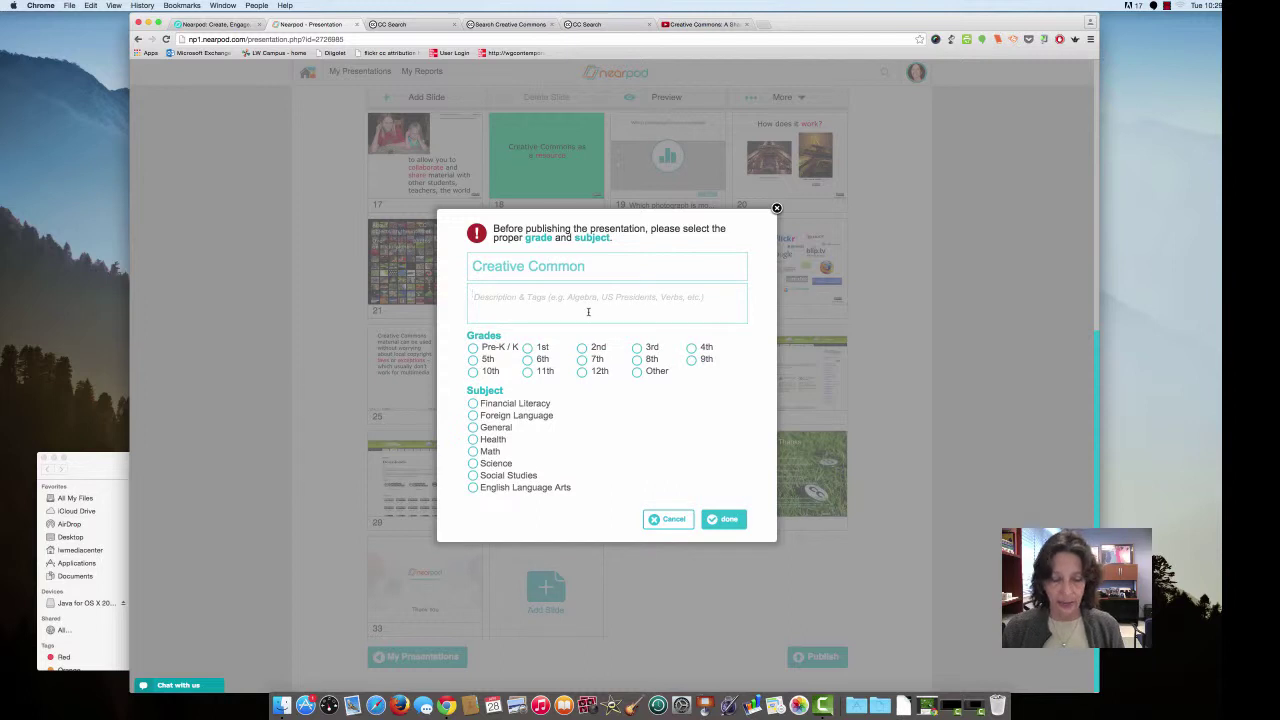
type("cc")
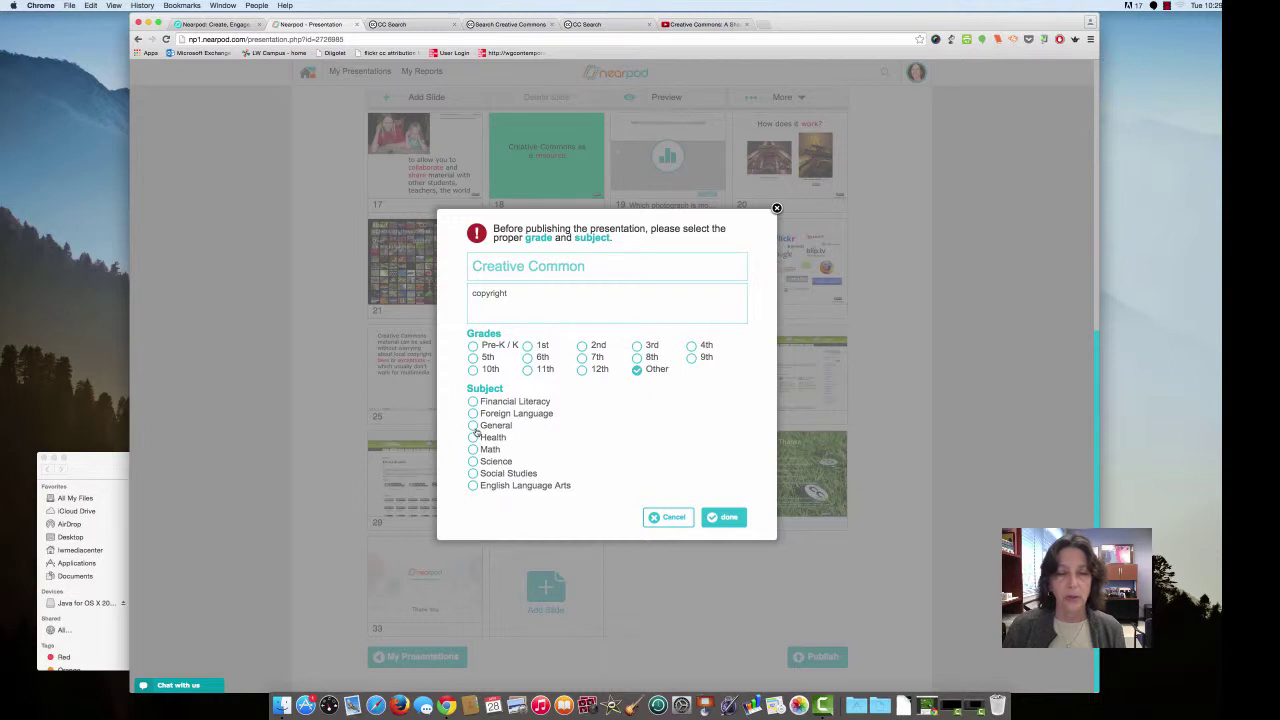
left_click(473, 426)
left_click(742, 520)
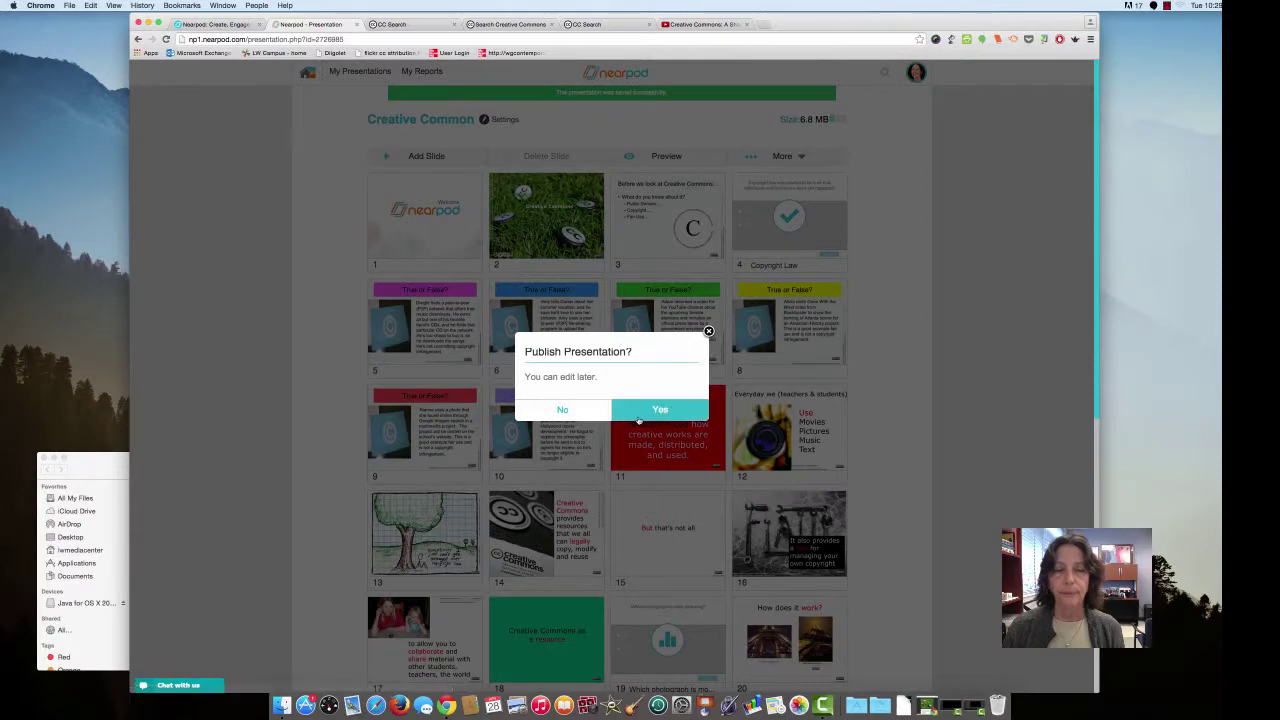
left_click(667, 414)
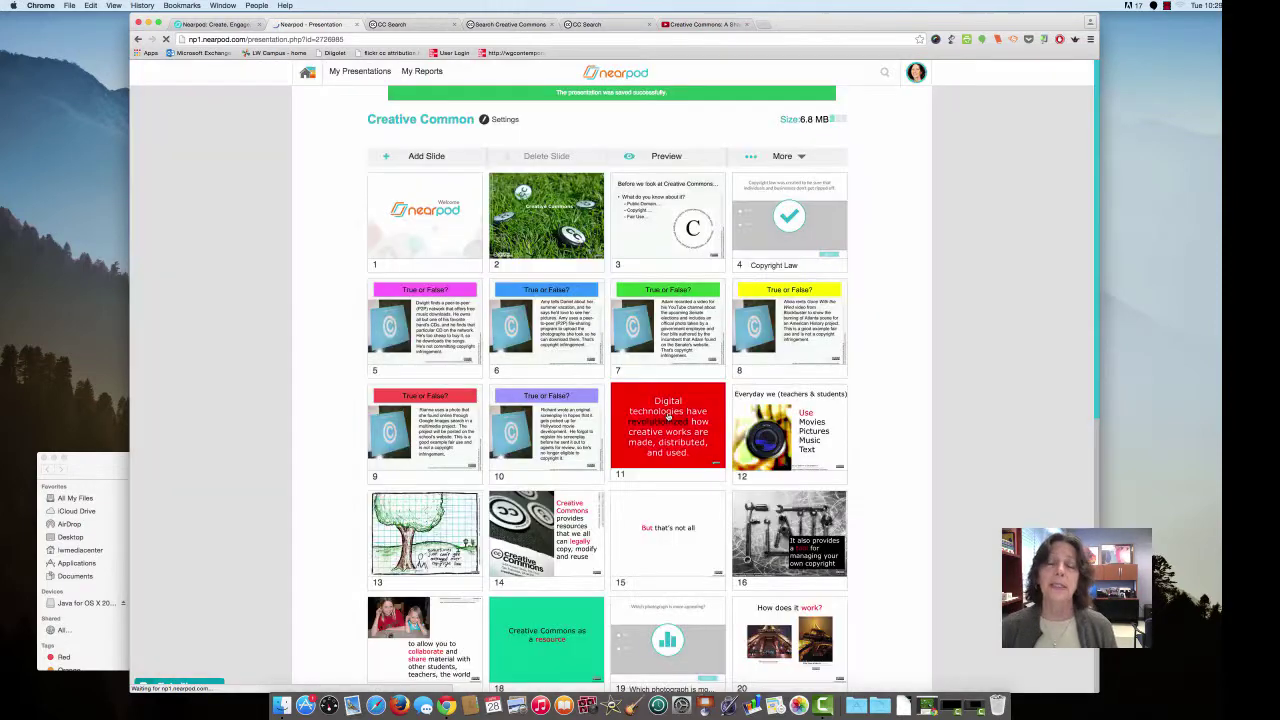